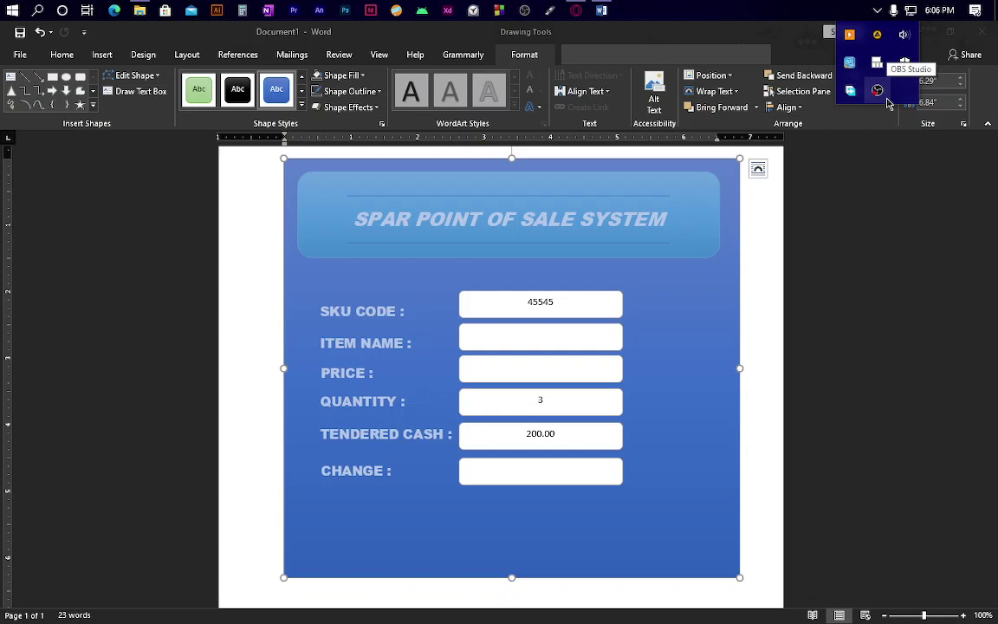
Select the SKU CODE, ITEM NAME, PRICE, QUANTITY, TENDERED CASH and CHANGE boxes and widen them to 3.92"
click(888, 104)
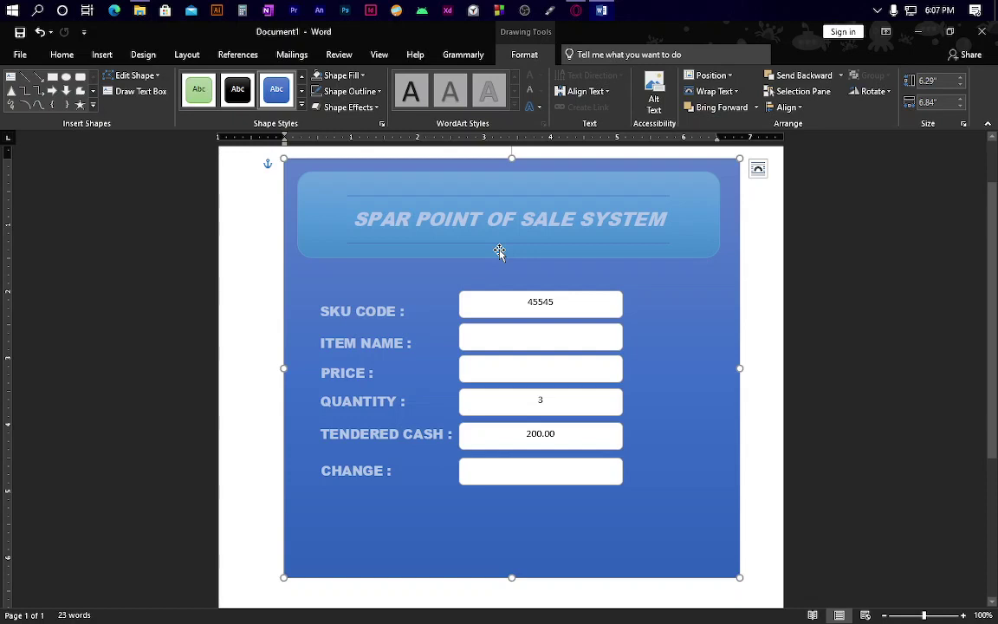
click(570, 318)
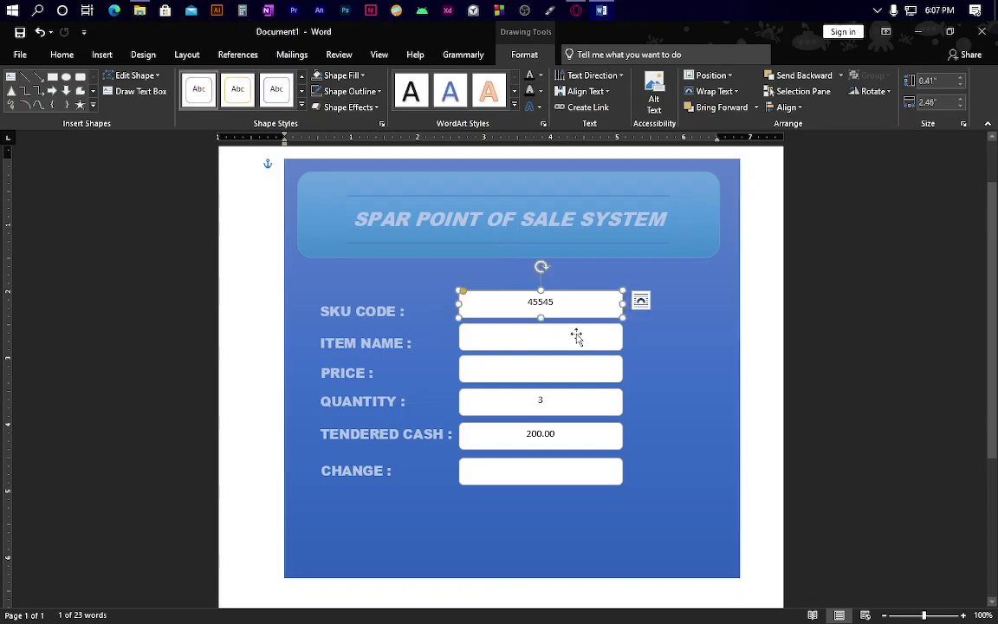
shift+click(575, 338)
shift+click(588, 371)
shift+click(586, 401)
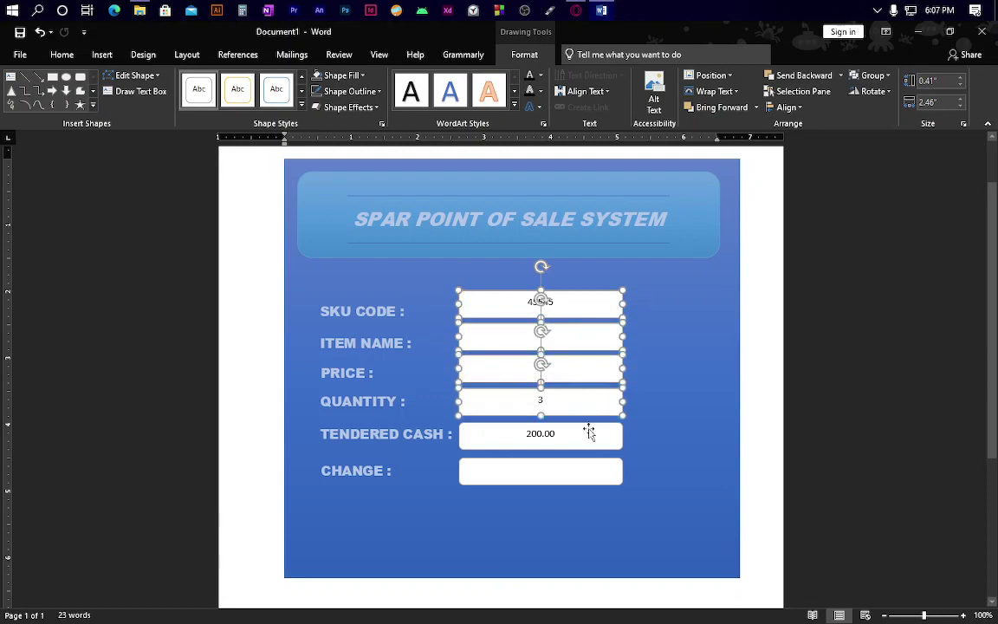
shift+click(593, 436)
shift+click(593, 470)
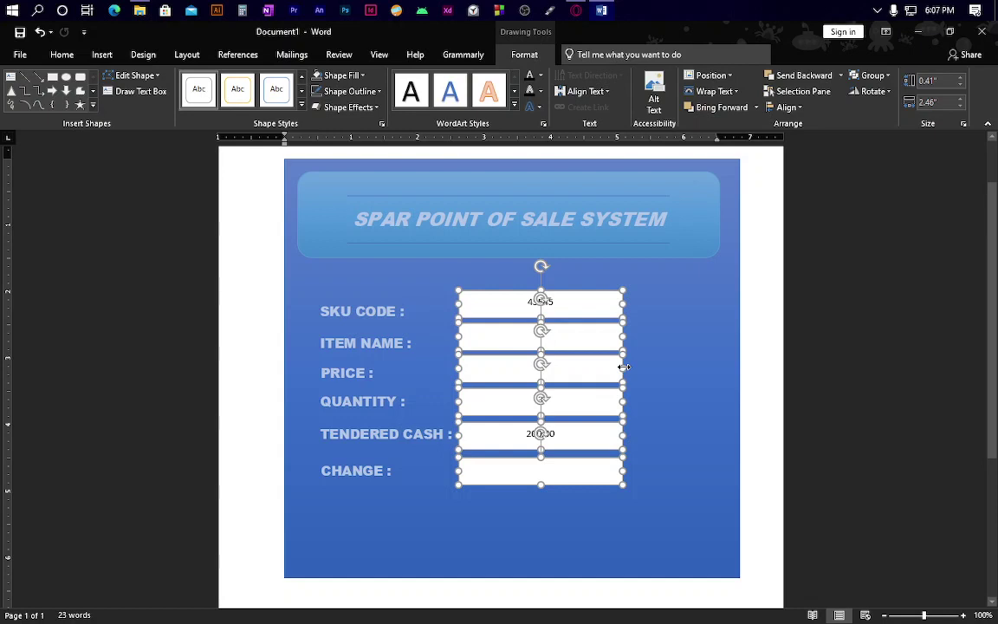
drag(623, 367, 724, 372)
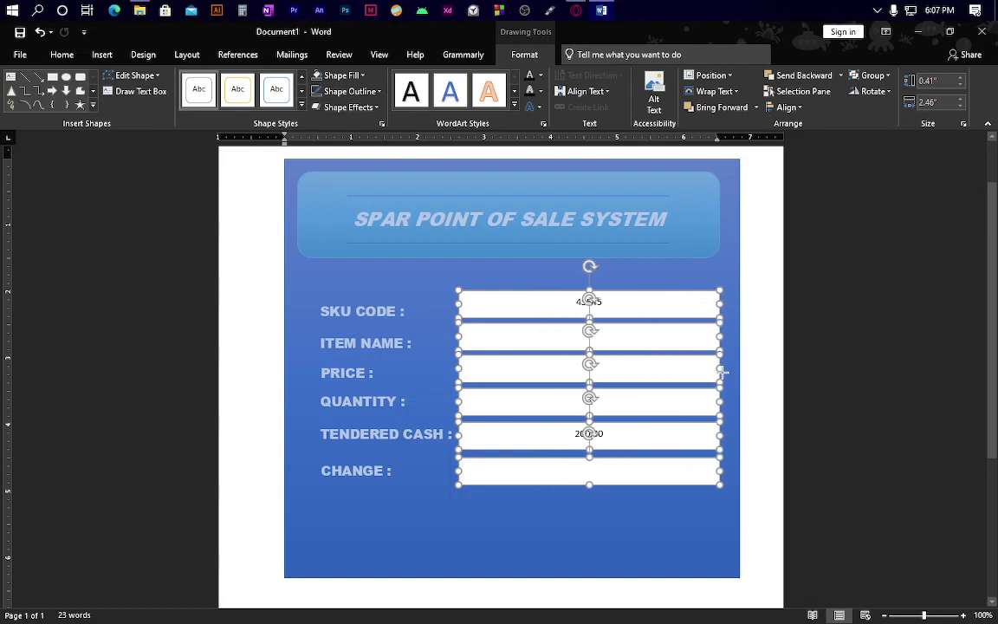
click(628, 532)
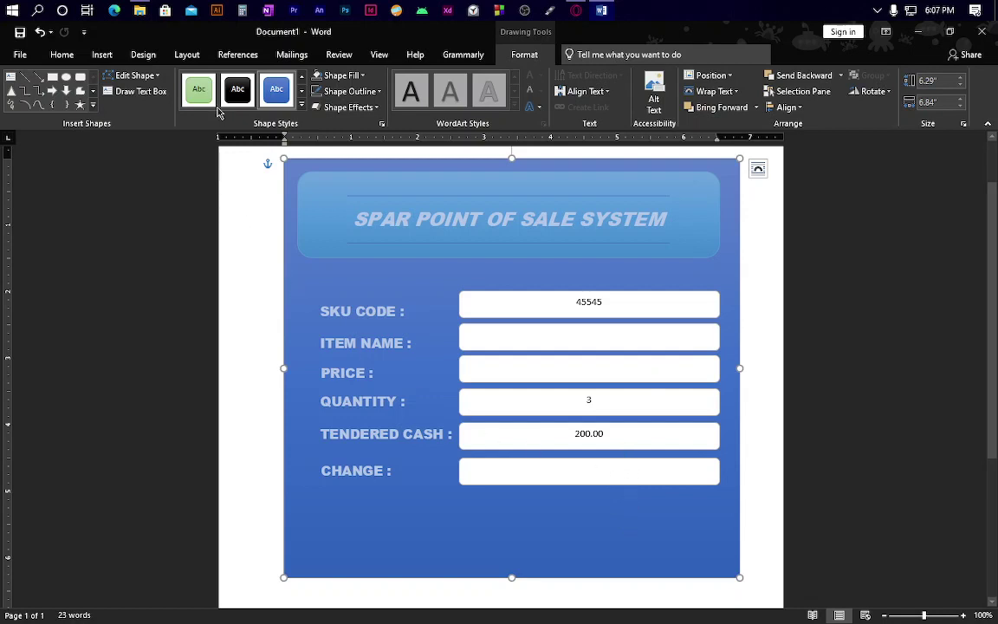
Choose the rounded rectangle from the Insert Shapes gallery
click(279, 264)
click(279, 264)
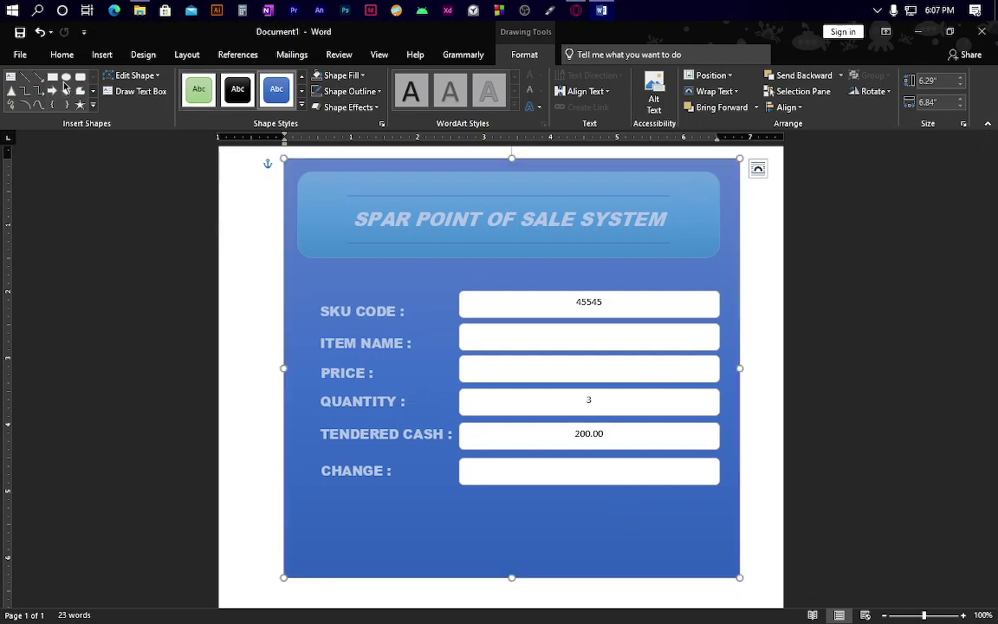
click(106, 55)
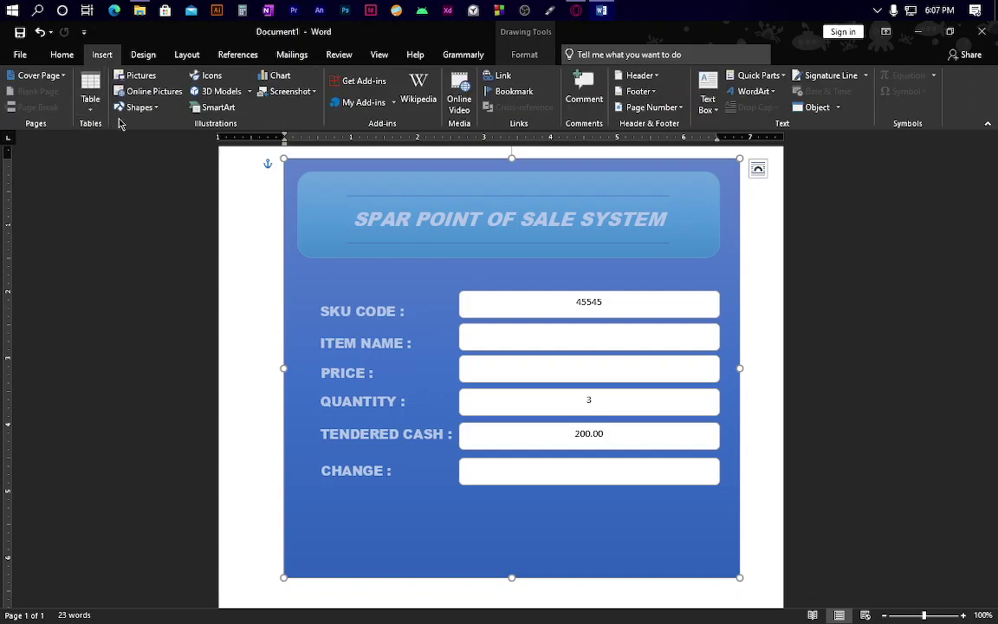
click(149, 108)
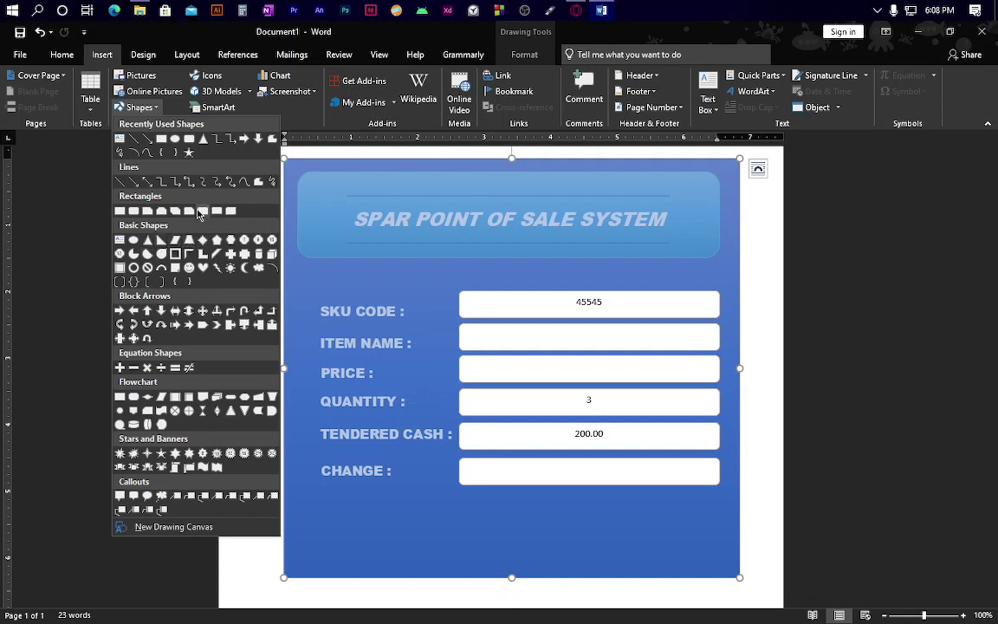
click(134, 213)
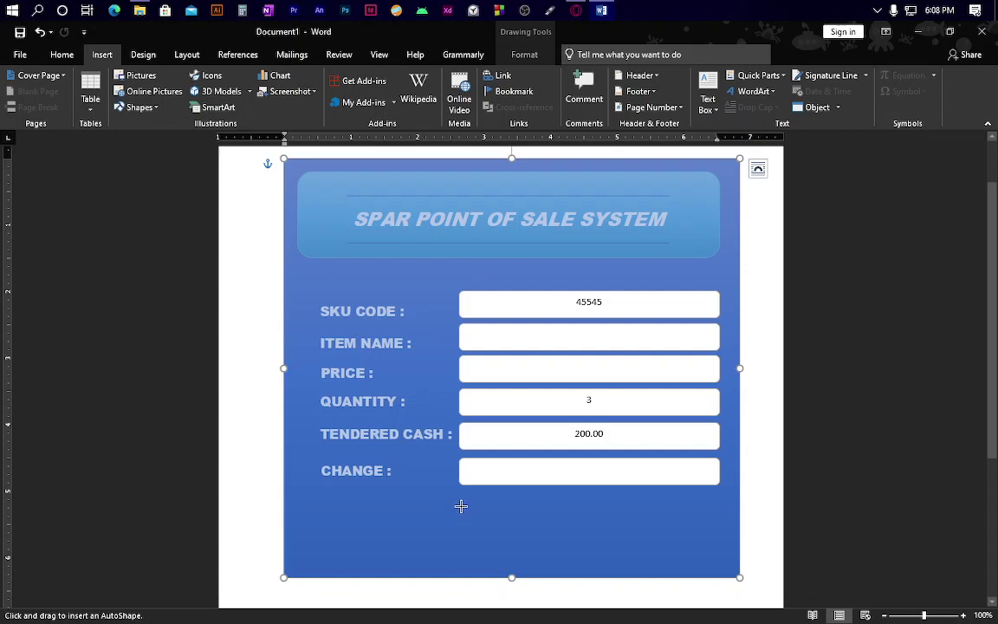
Draw a single 0.56" by 1.72" rounded rectangle beneath the CHANGE box
drag(461, 506, 573, 543)
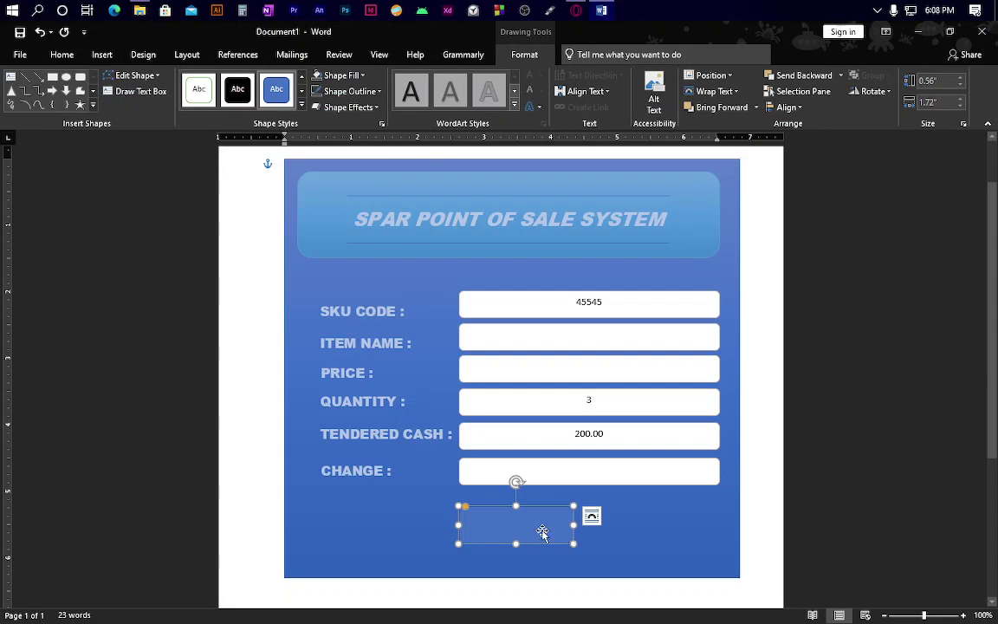
key(Right)
key(Down)
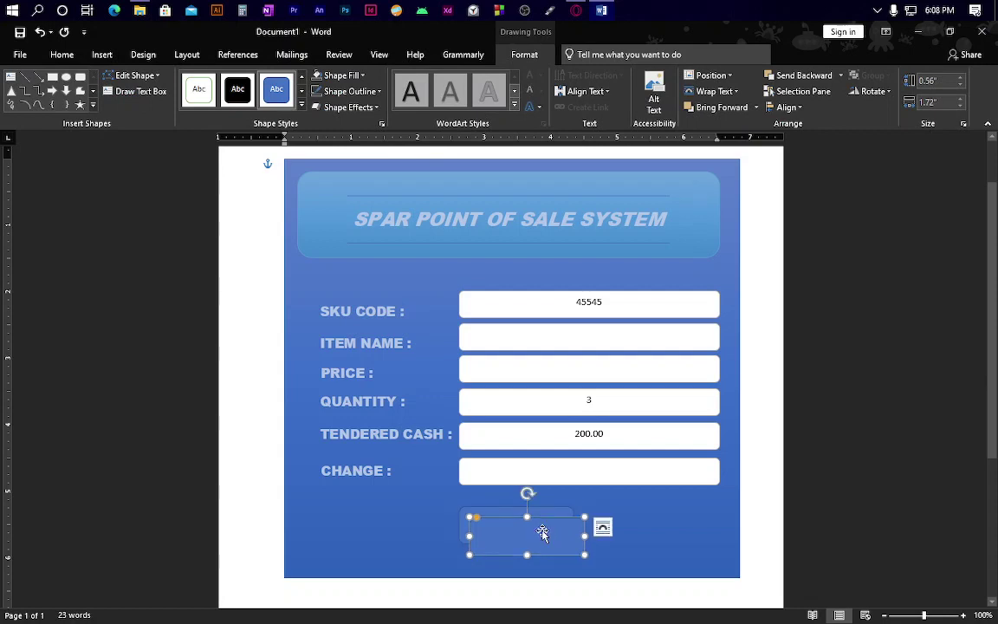
drag(542, 533, 674, 521)
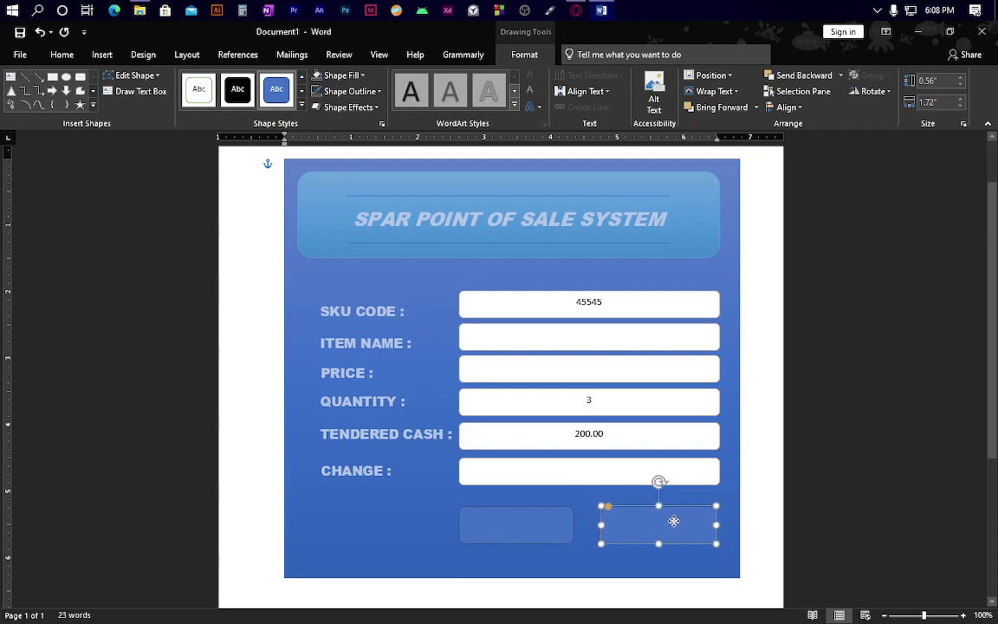
key(Escape)
key(Escape)
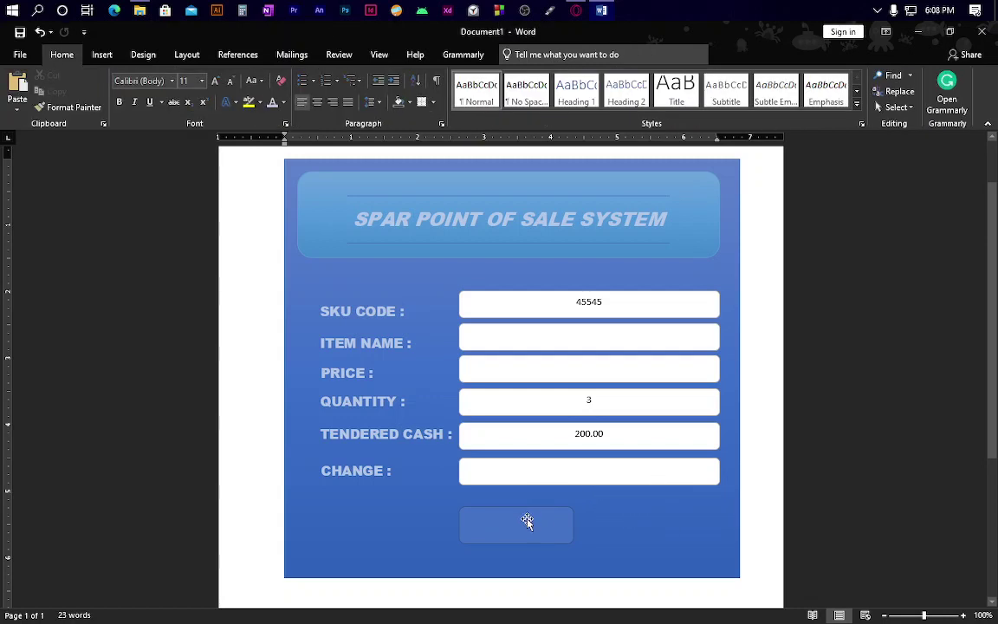
click(527, 520)
Add the text NEXT CUSTOMER inside the rounded button shape and select it
right_click(522, 539)
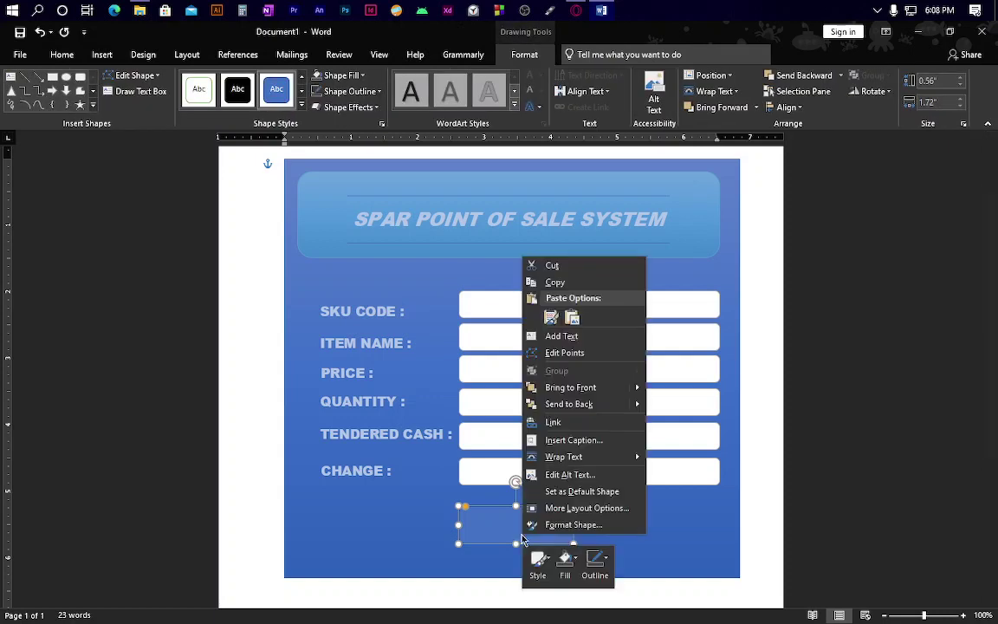
click(560, 338)
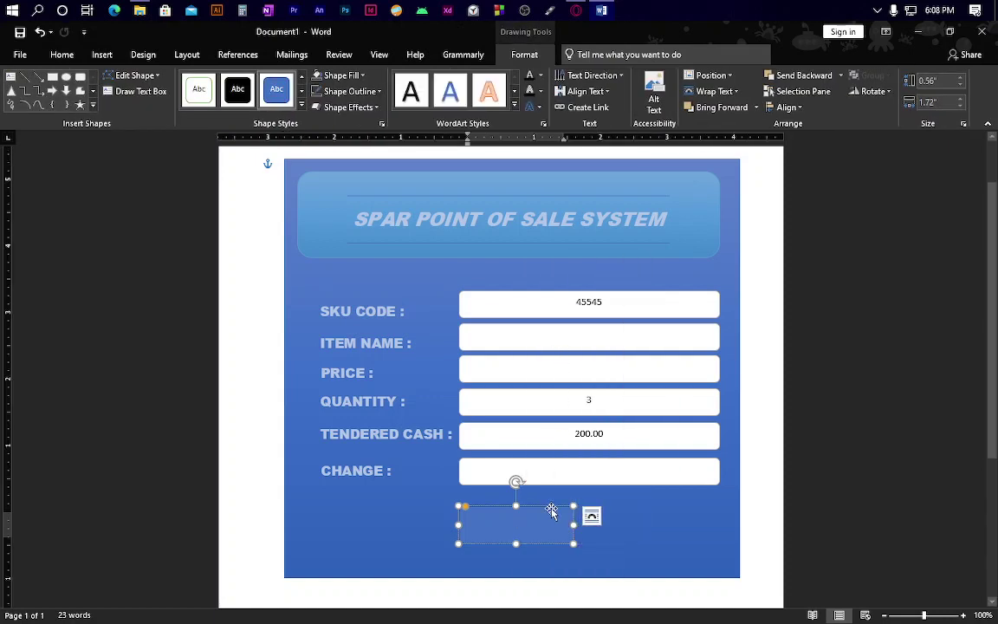
text(NEXT)
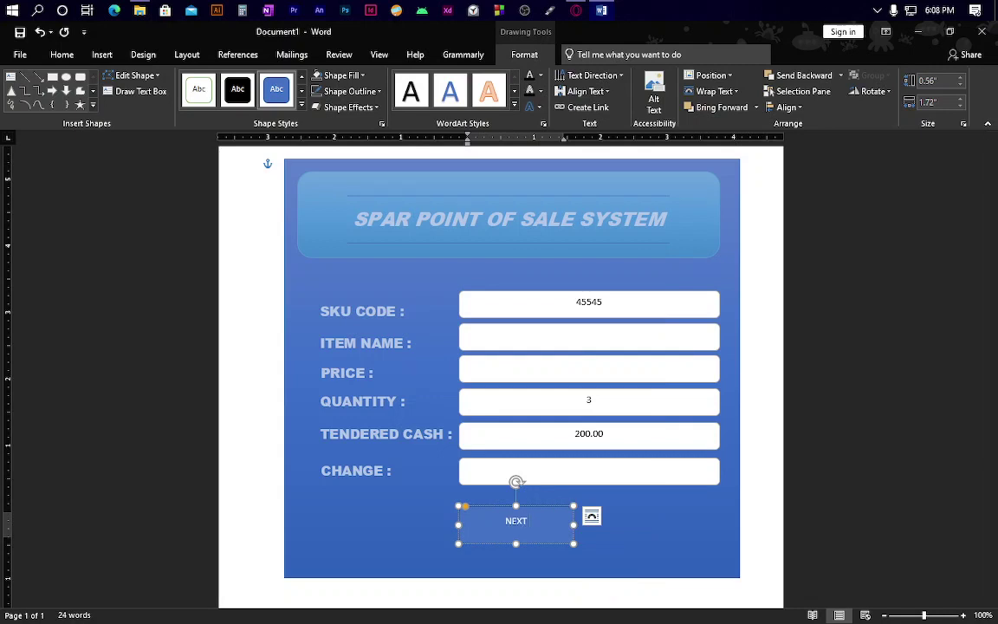
text( CUSTOMER)
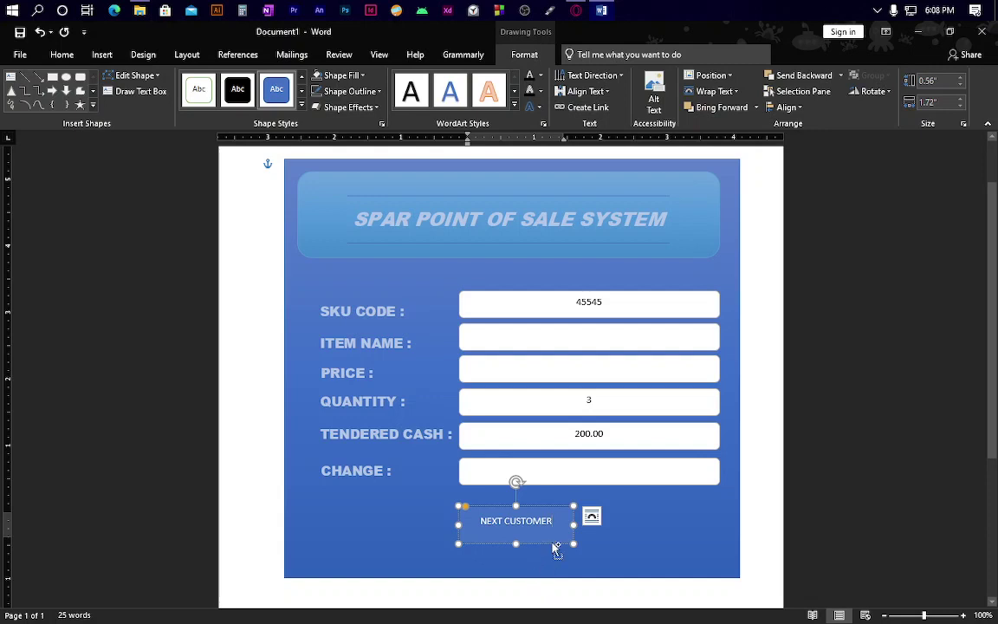
key(ctrl+a)
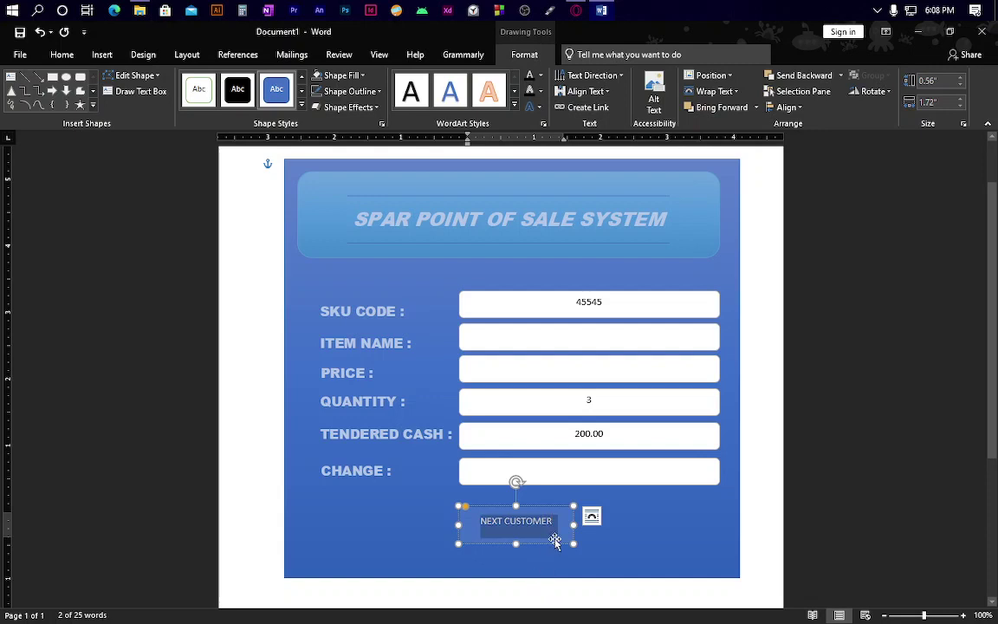
Format the NEXT CUSTOMER label in Arial Black at size 12
click(62, 55)
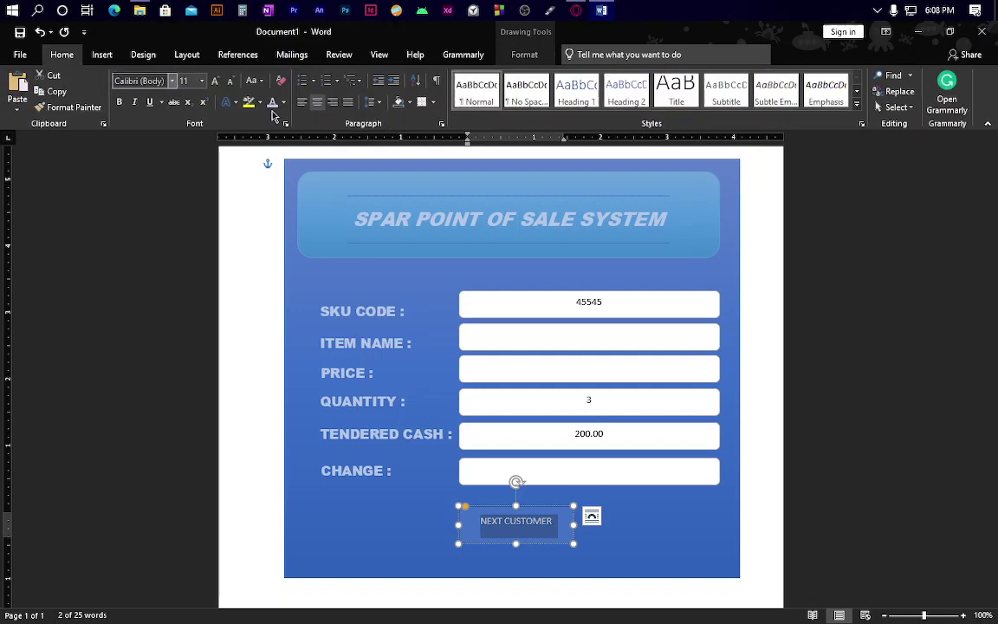
click(175, 82)
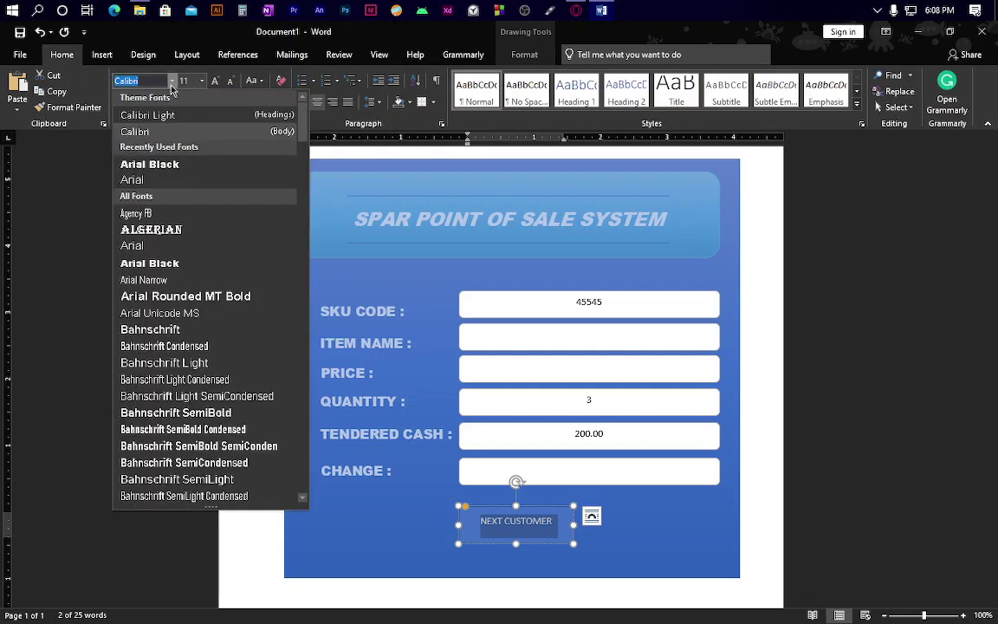
click(159, 164)
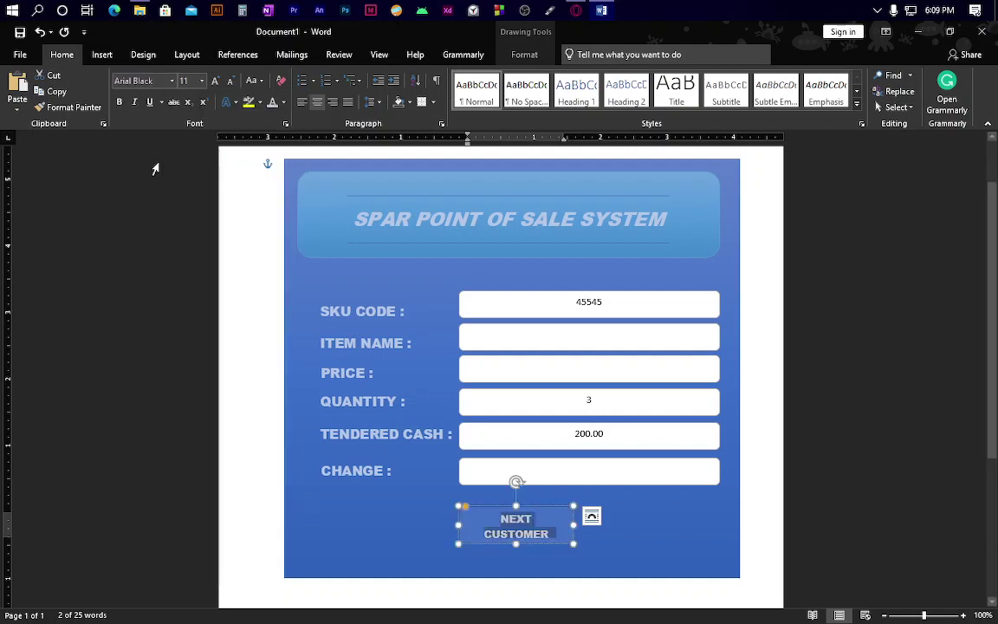
click(203, 81)
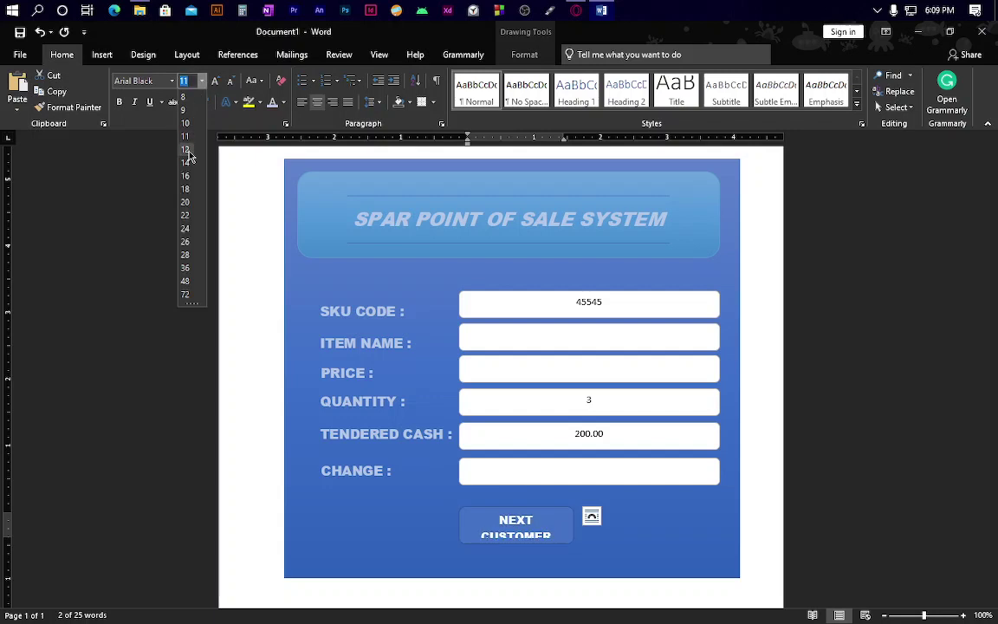
click(187, 150)
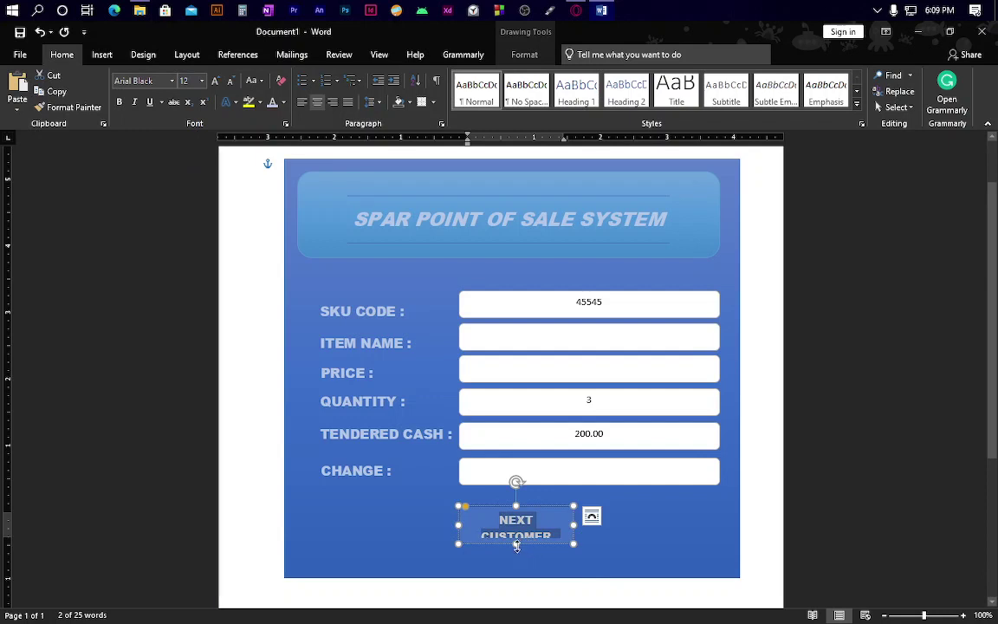
Delete the word CUSTOMER and make the NEXT box slightly shorter
click(519, 542)
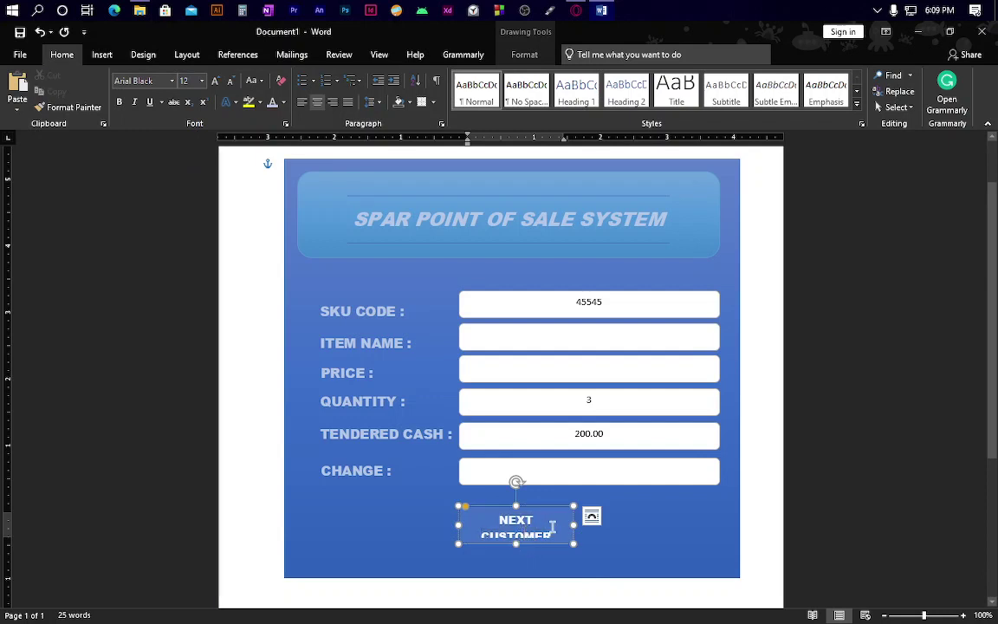
drag(556, 533, 482, 534)
key(BackSpace)
drag(518, 544, 516, 536)
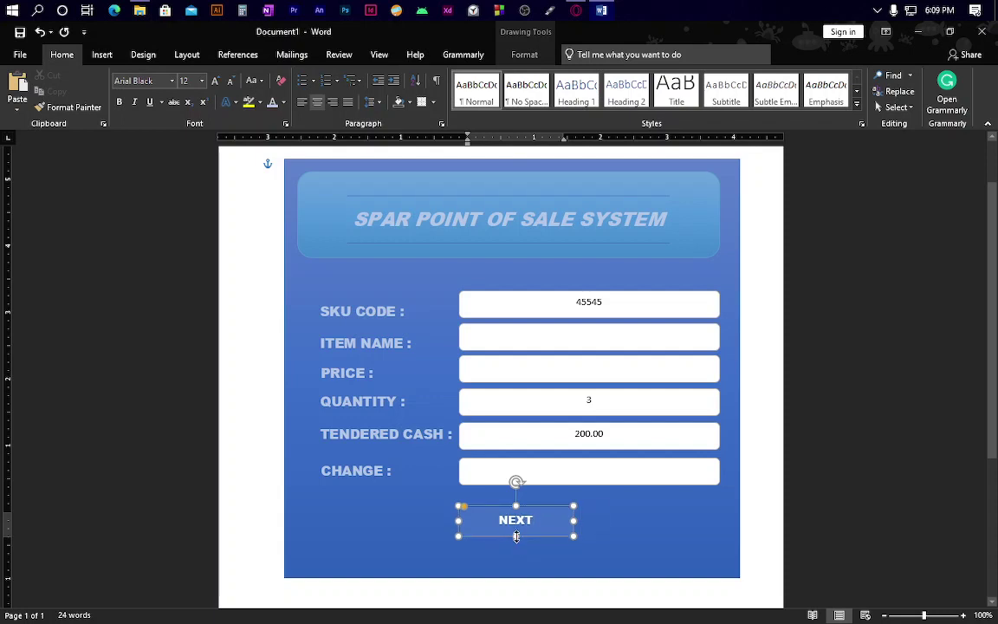
Enlarge the NEXT label to size 16
double_click(518, 522)
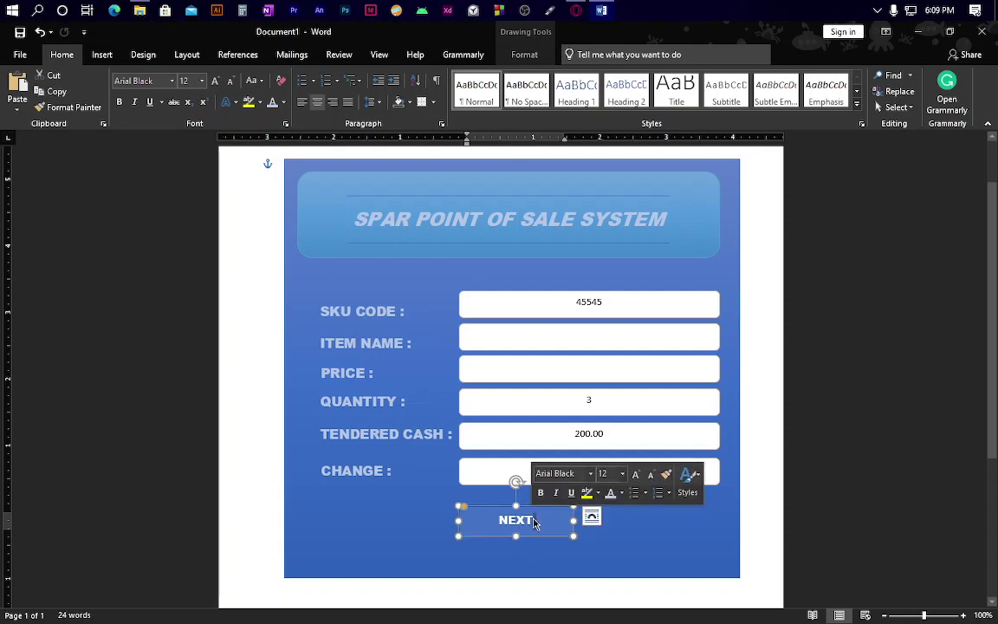
click(535, 520)
double_click(535, 520)
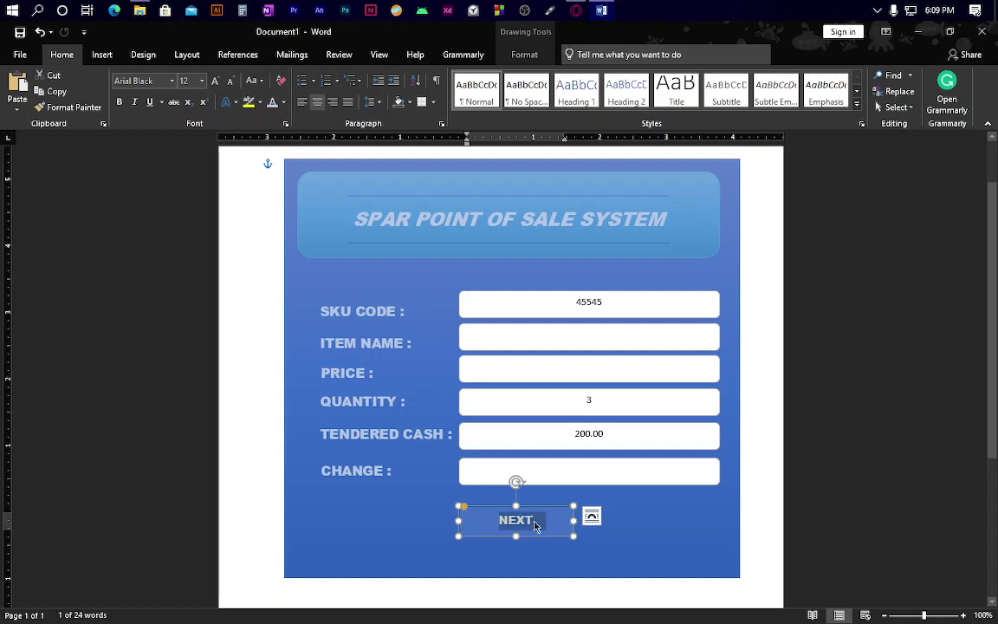
click(200, 81)
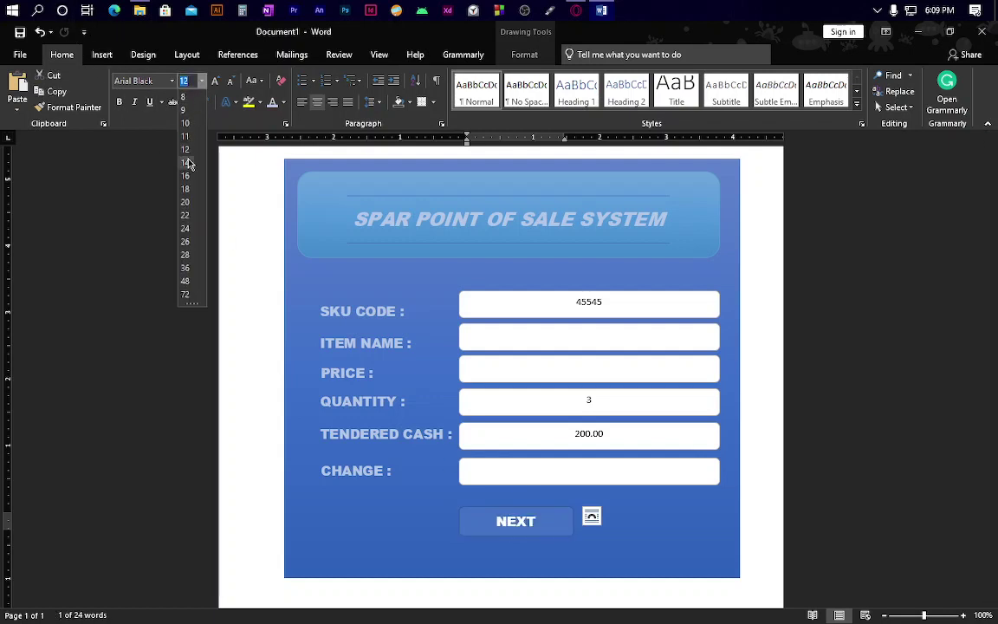
key(Escape)
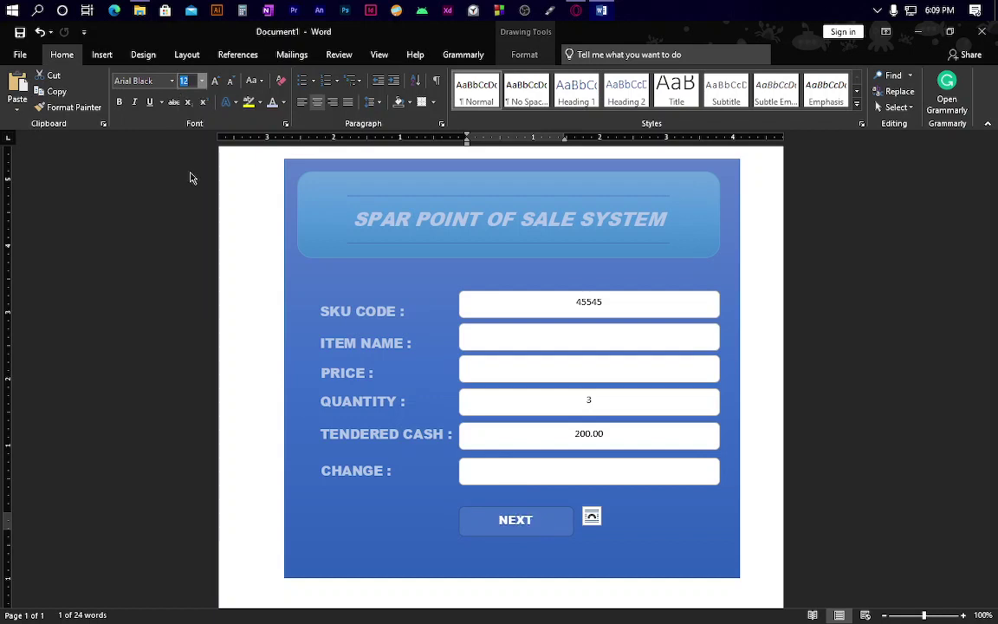
key(ctrl+z)
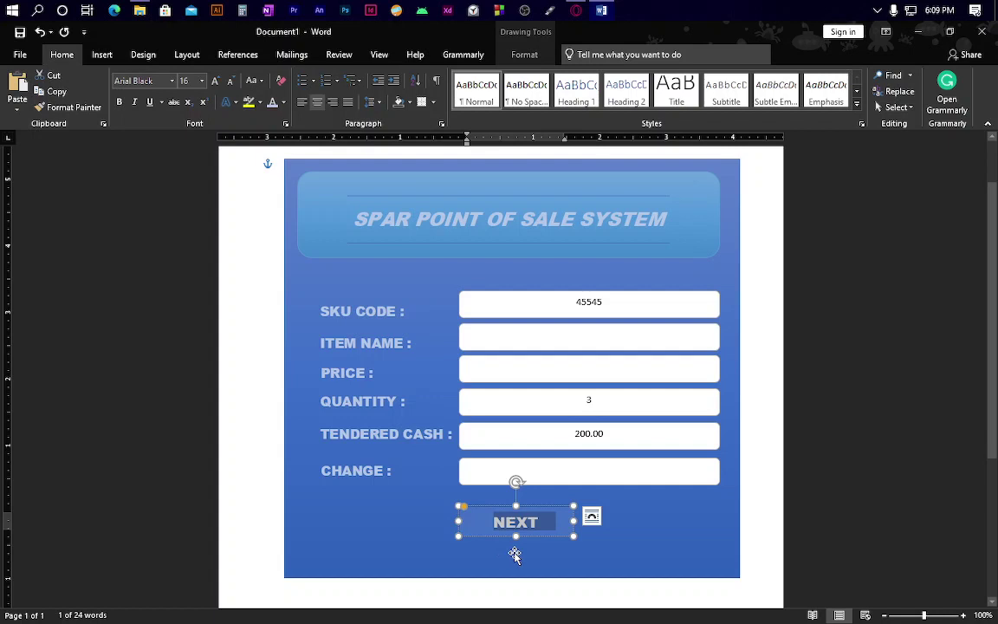
Reselect the NEXT box and expand the Shape Styles gallery
click(515, 554)
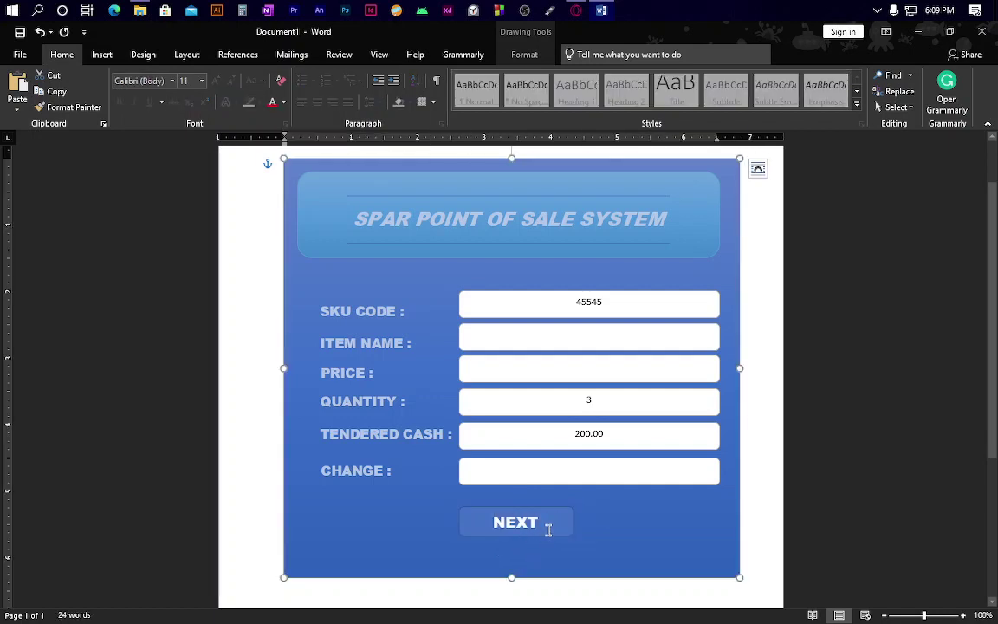
click(549, 534)
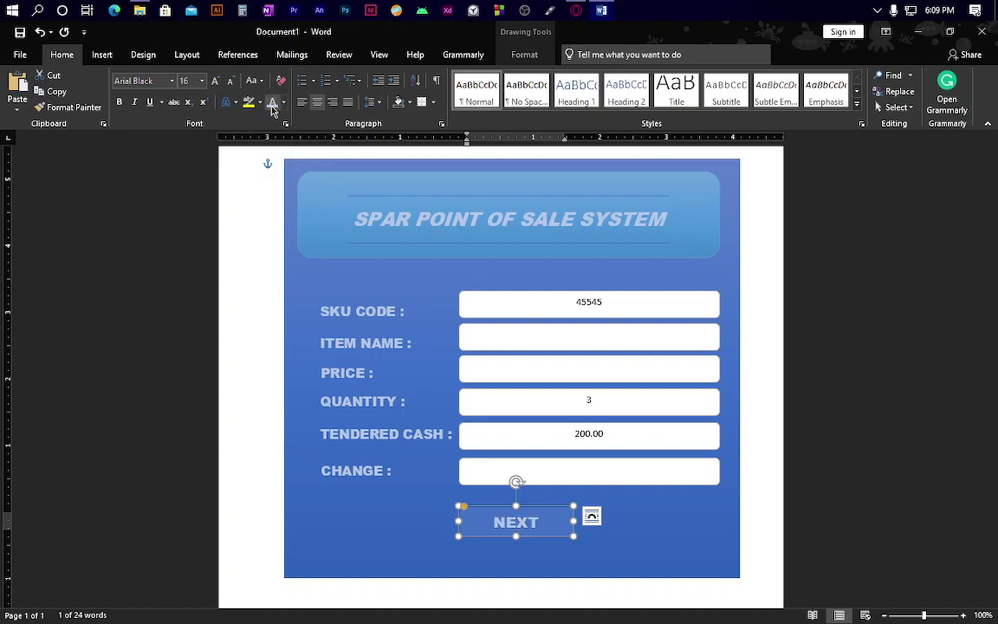
click(525, 55)
click(303, 106)
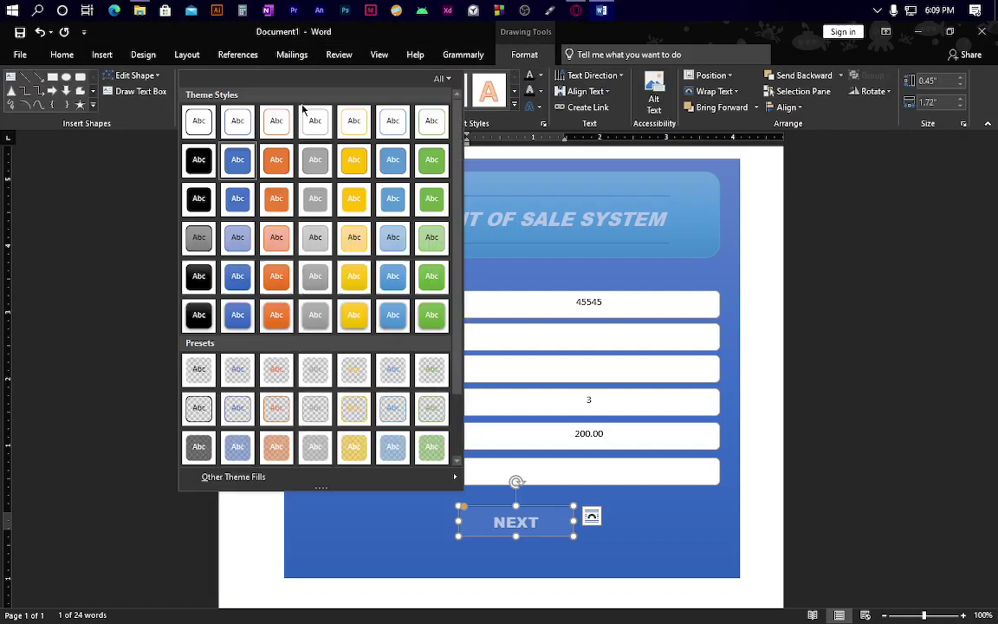
Apply the Colored Fill - Blue, Accent 5 style to the NEXT button, leaving the outline unchanged
click(388, 169)
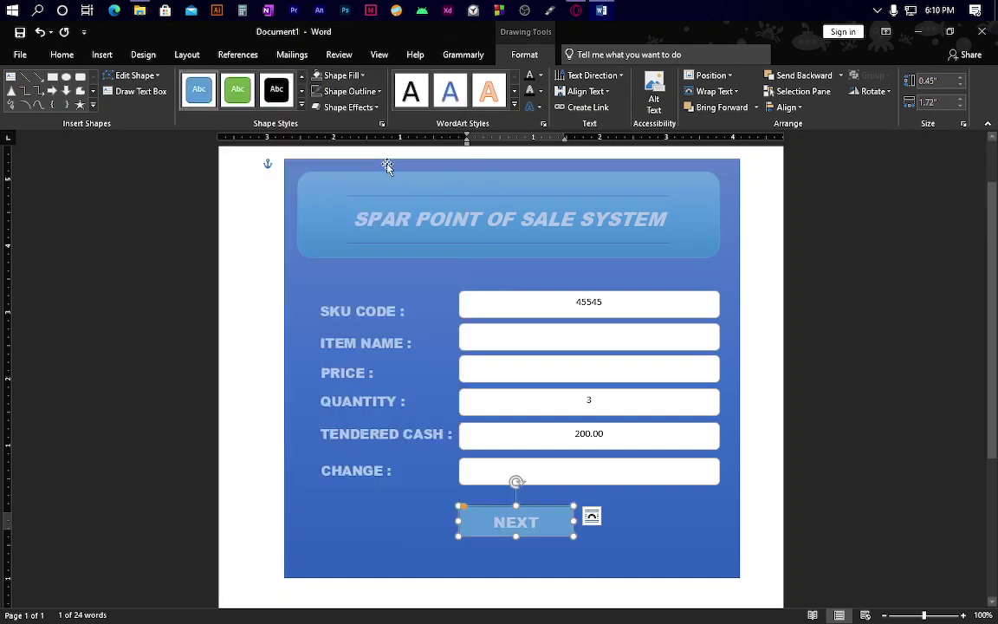
click(499, 543)
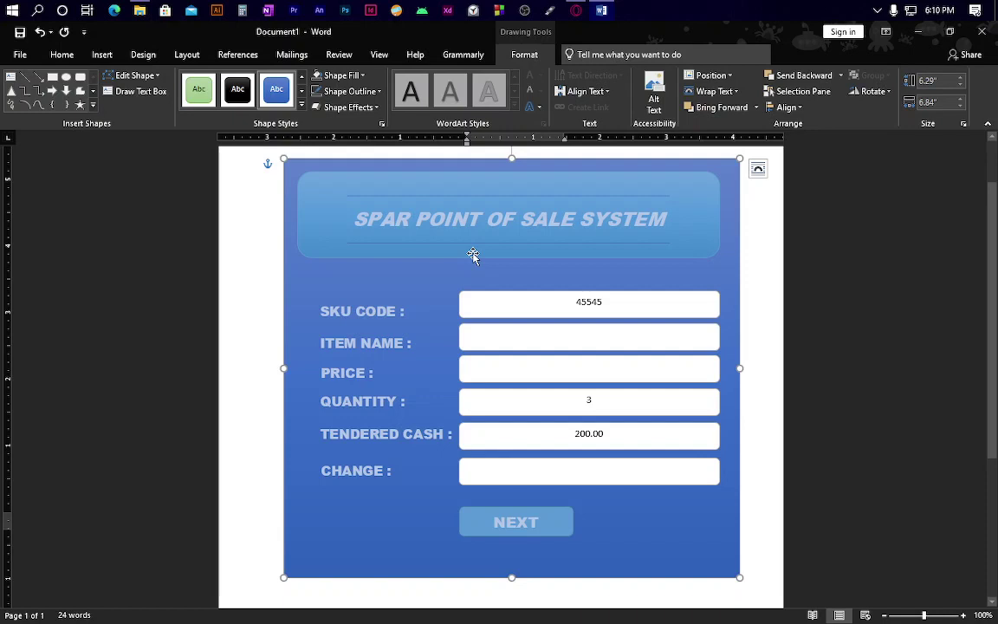
click(562, 533)
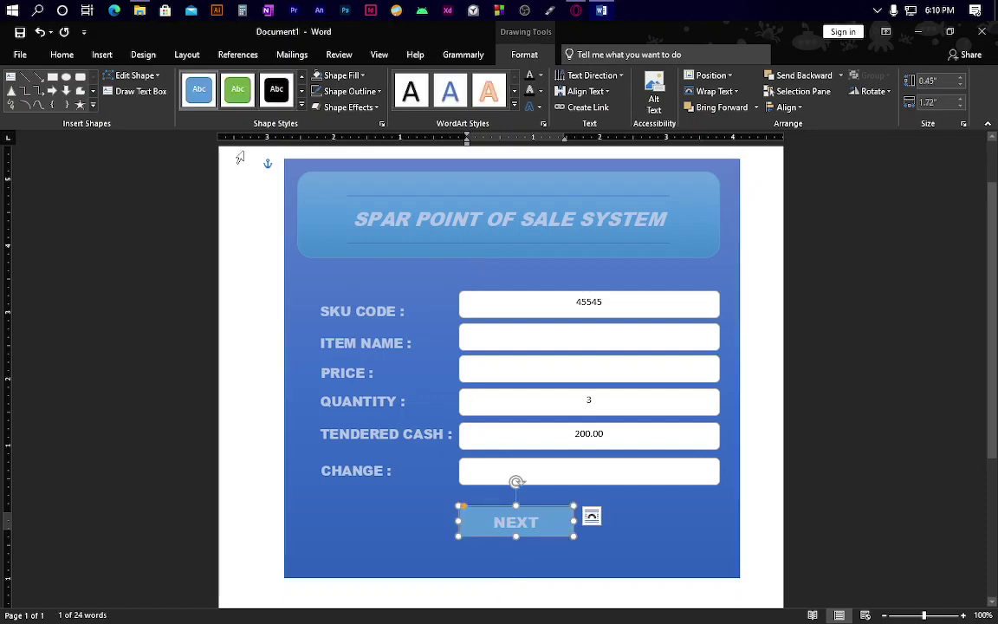
click(378, 92)
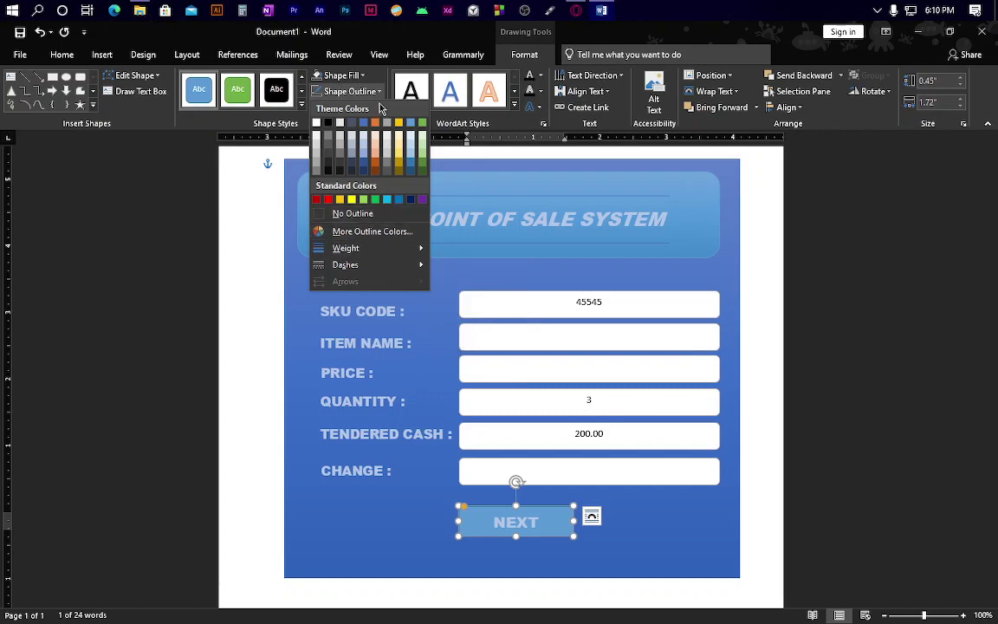
click(381, 90)
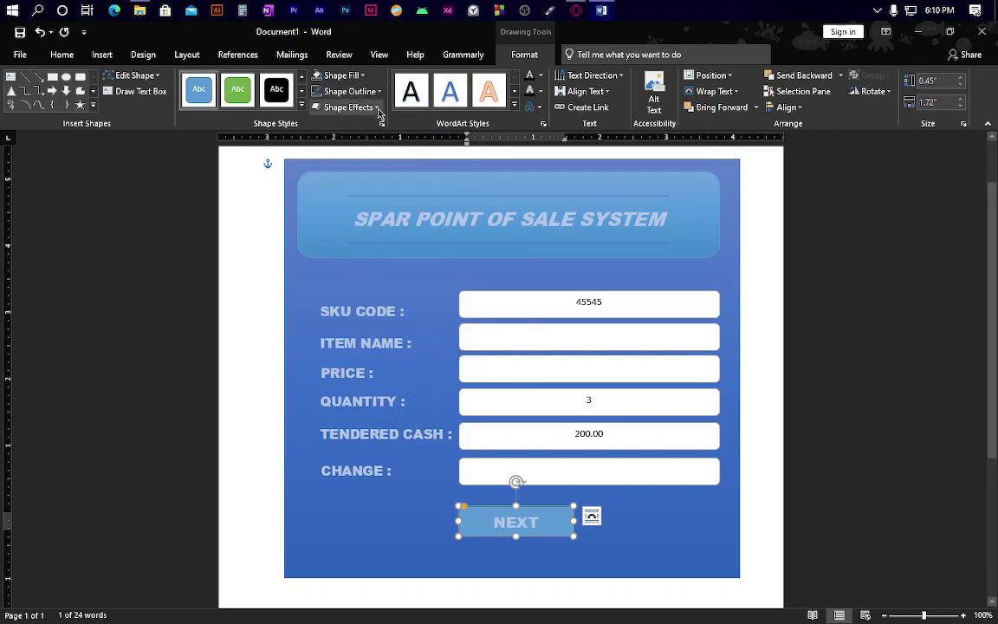
click(378, 107)
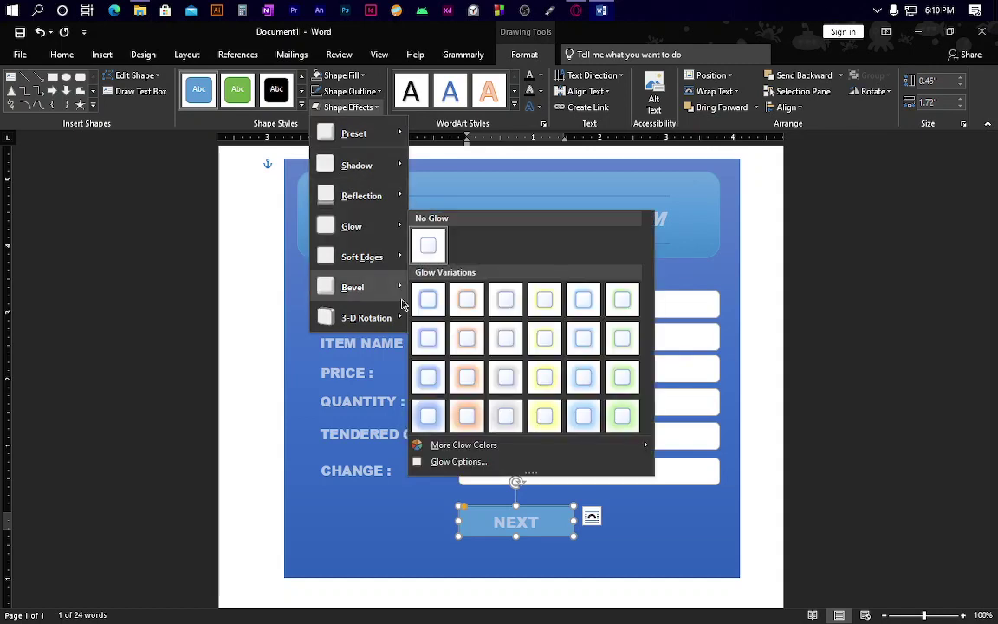
mouse_move(398, 320)
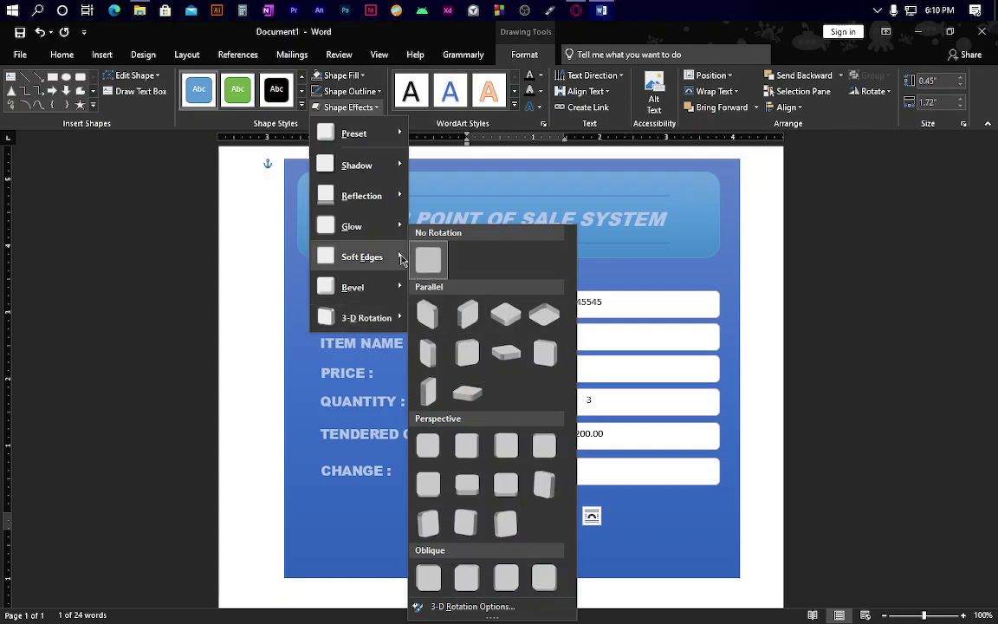
mouse_move(401, 259)
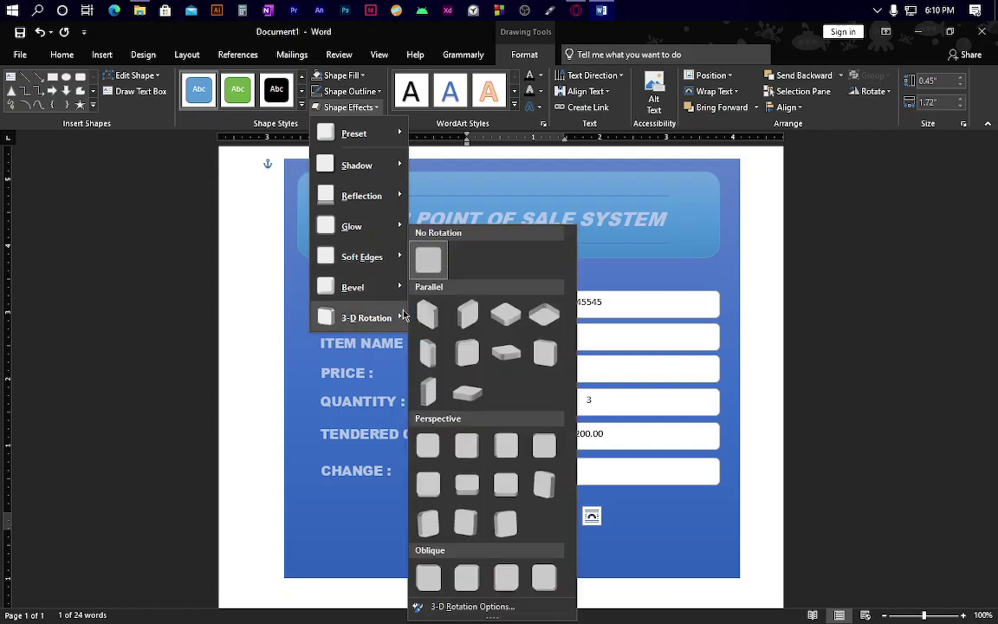
mouse_move(399, 218)
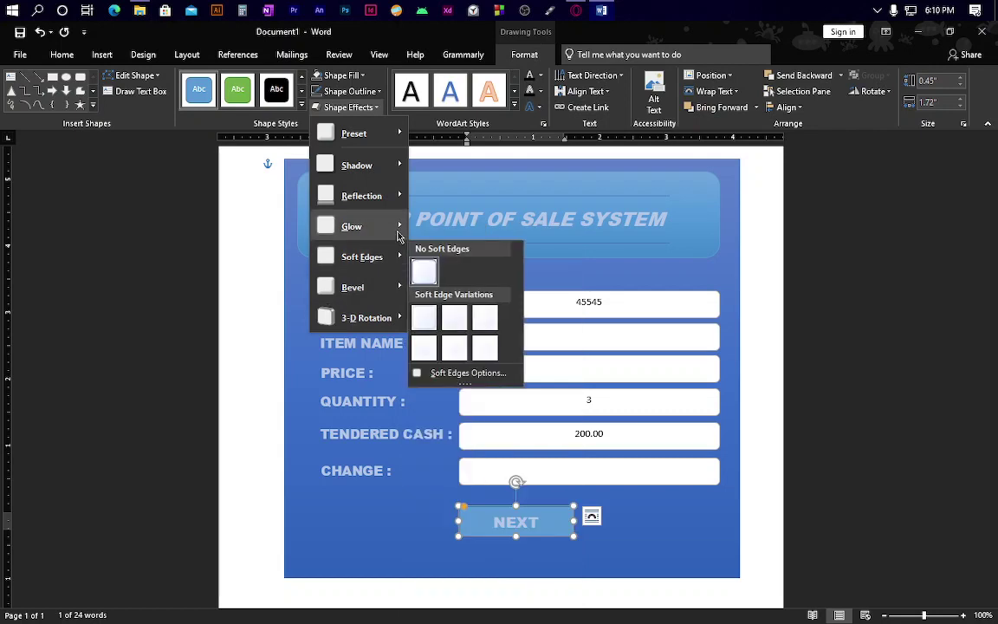
mouse_move(397, 195)
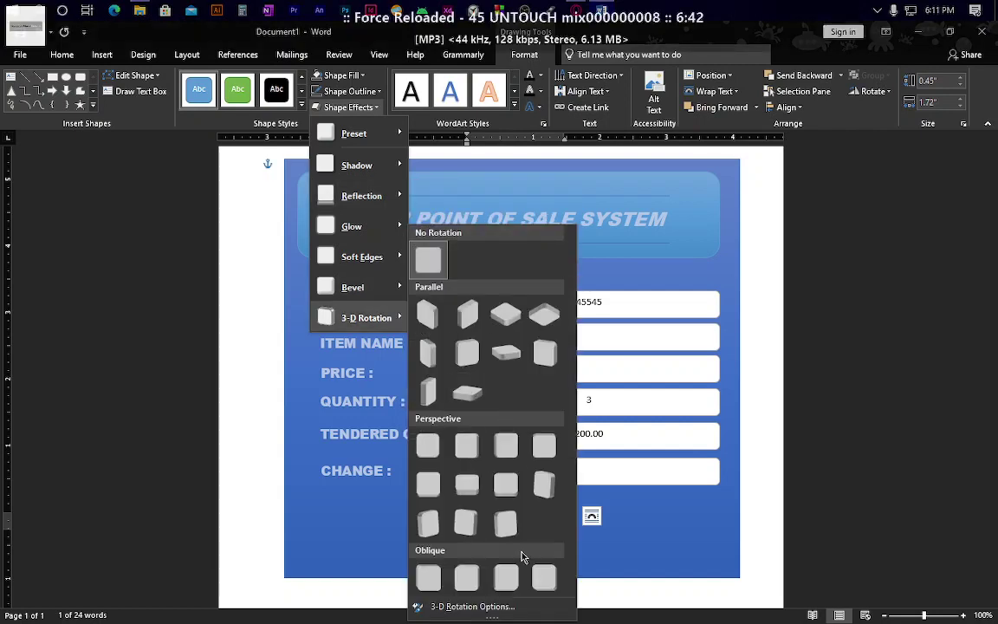
click(543, 578)
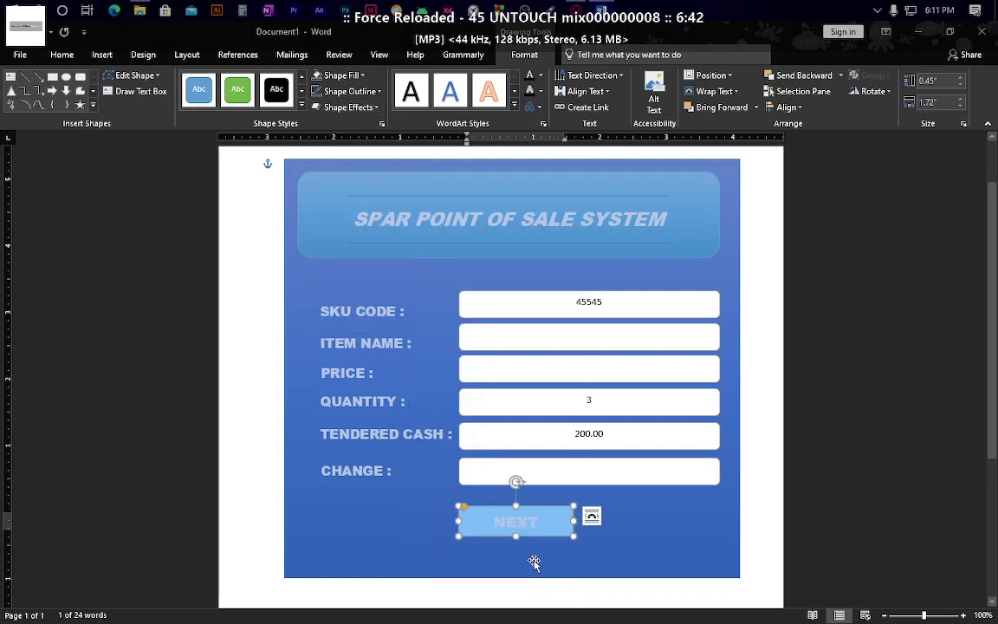
Add a Perspective: Lower Left shadow to the NEXT button
click(342, 106)
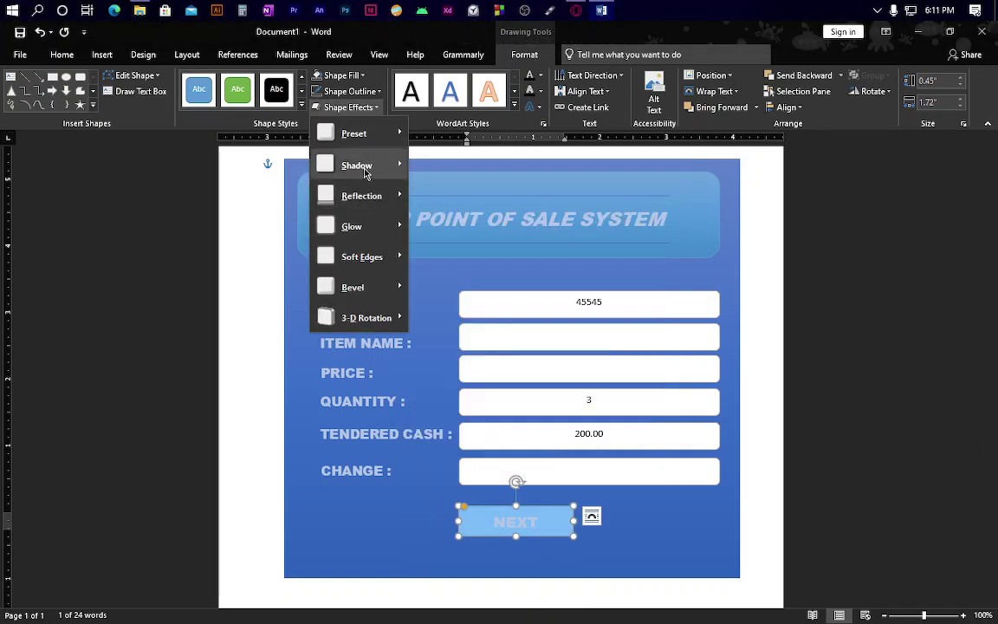
mouse_move(355, 165)
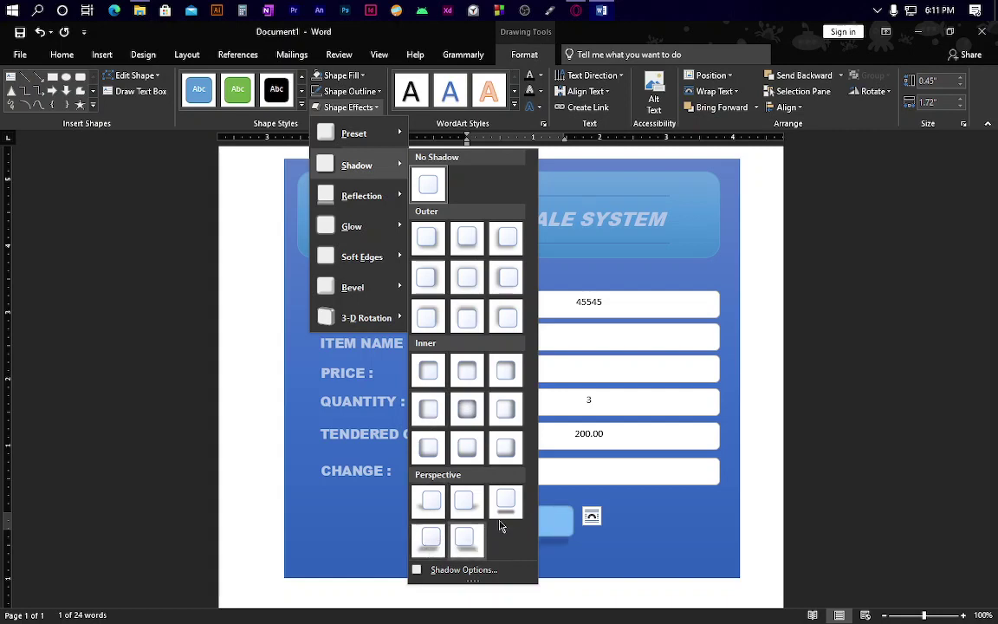
click(440, 536)
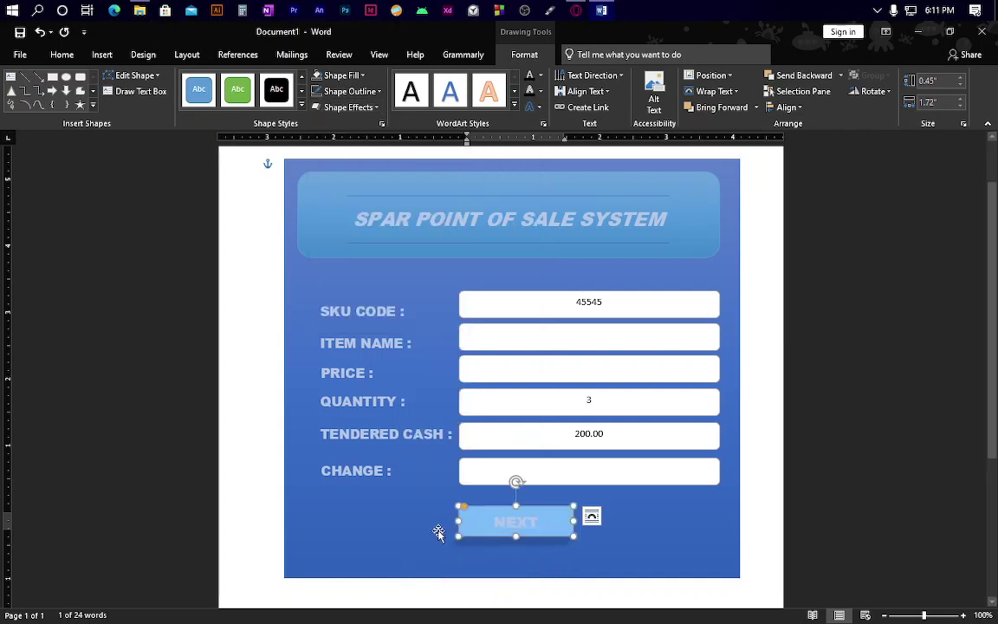
click(446, 549)
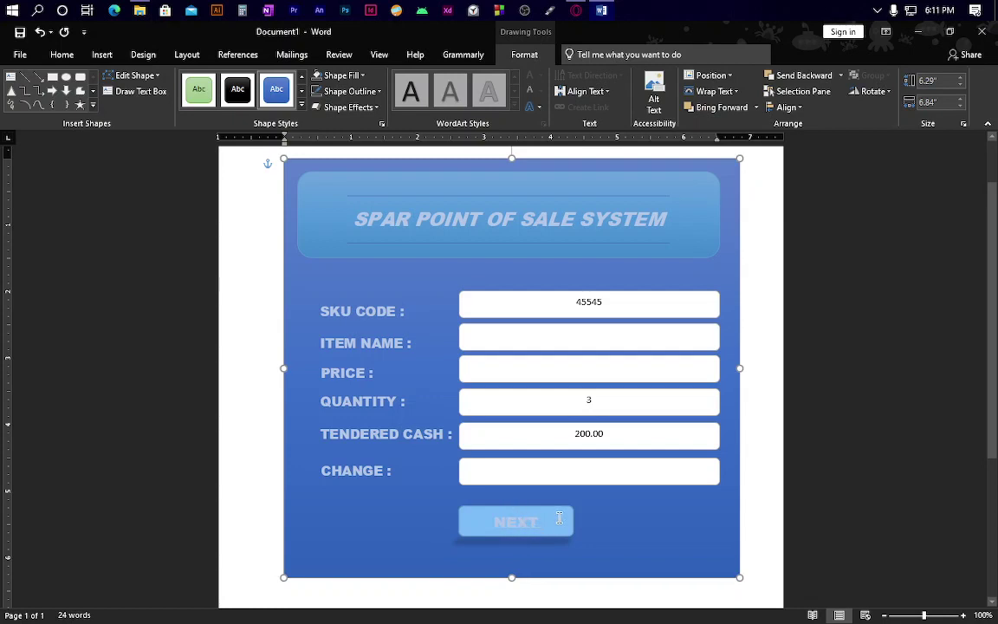
Paste a copy of the NEXT button and drag it beside the original on the right
click(537, 513)
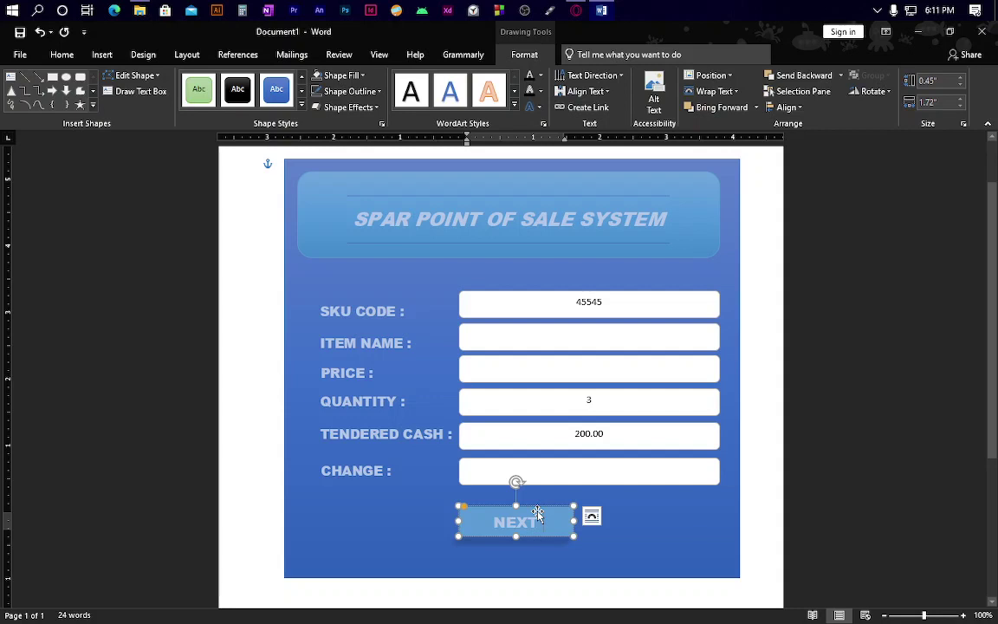
click(537, 514)
drag(521, 511, 589, 515)
double_click(567, 521)
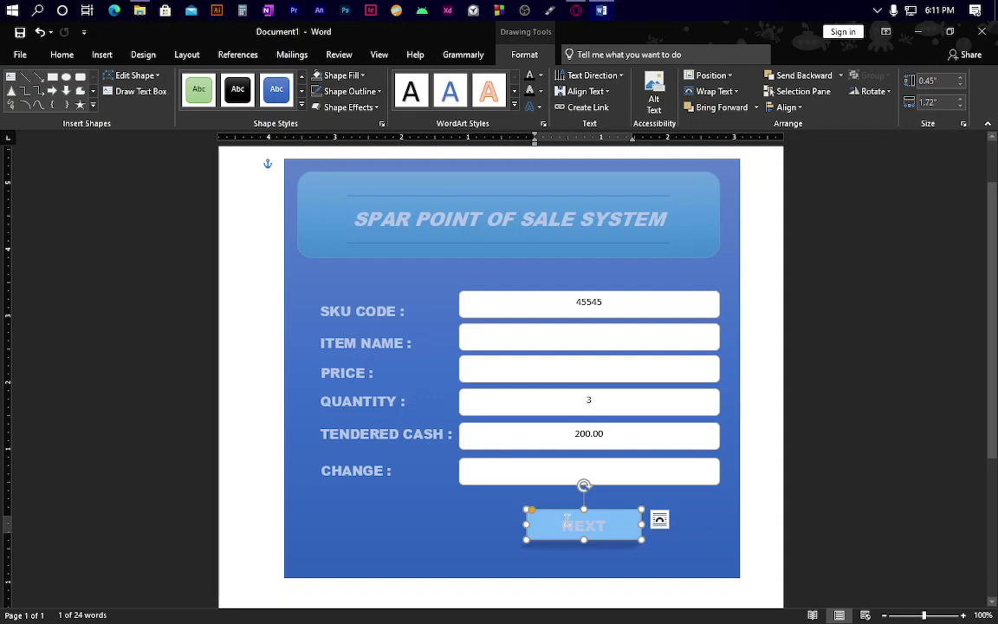
key(ctrl+z)
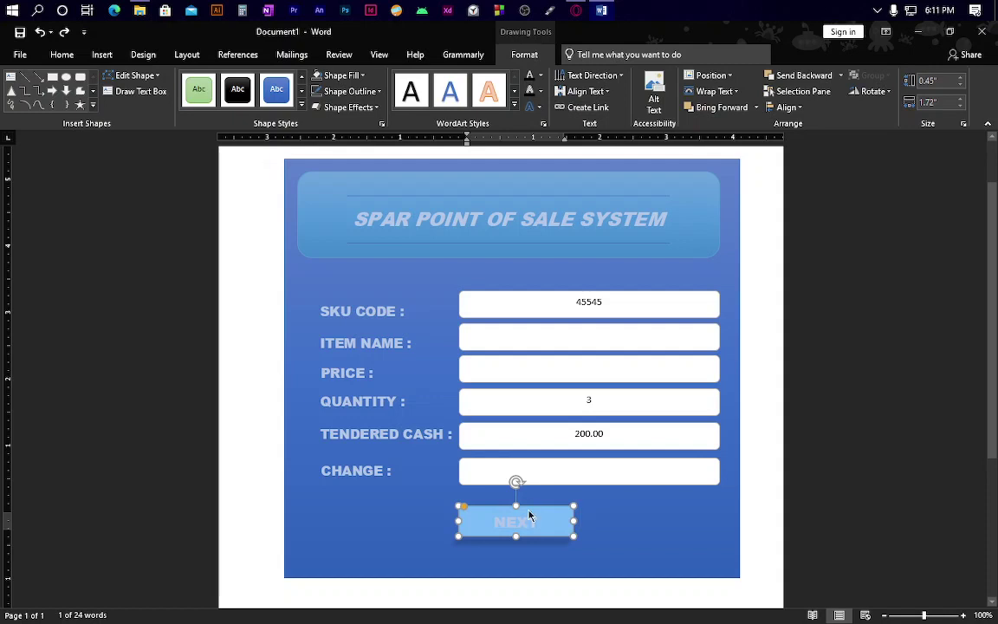
key(ctrl+v)
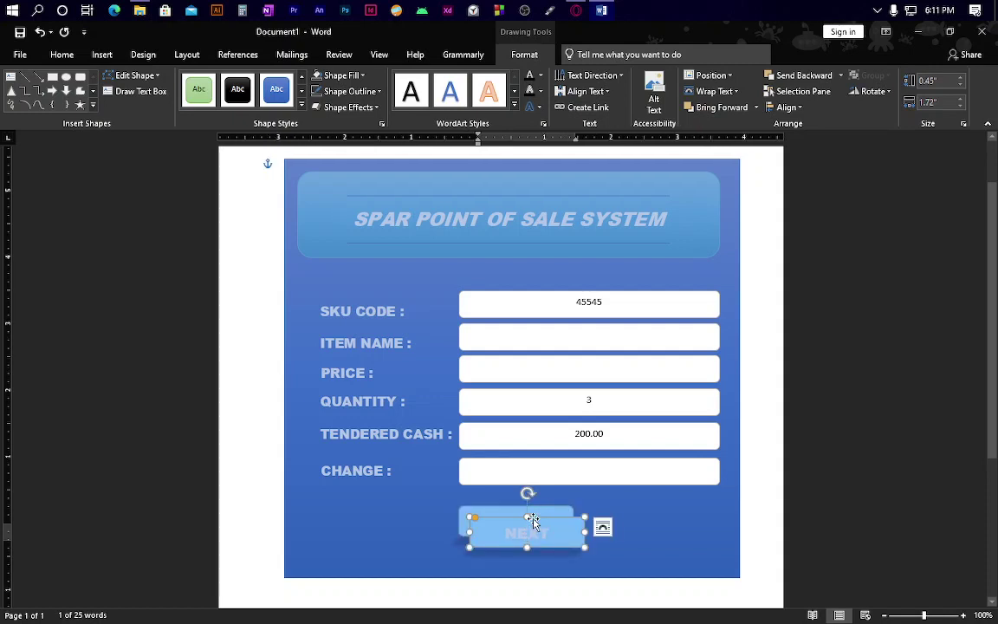
drag(533, 520, 668, 504)
Replace the word NEXT with PRINT in the right-hand copied button
click(669, 522)
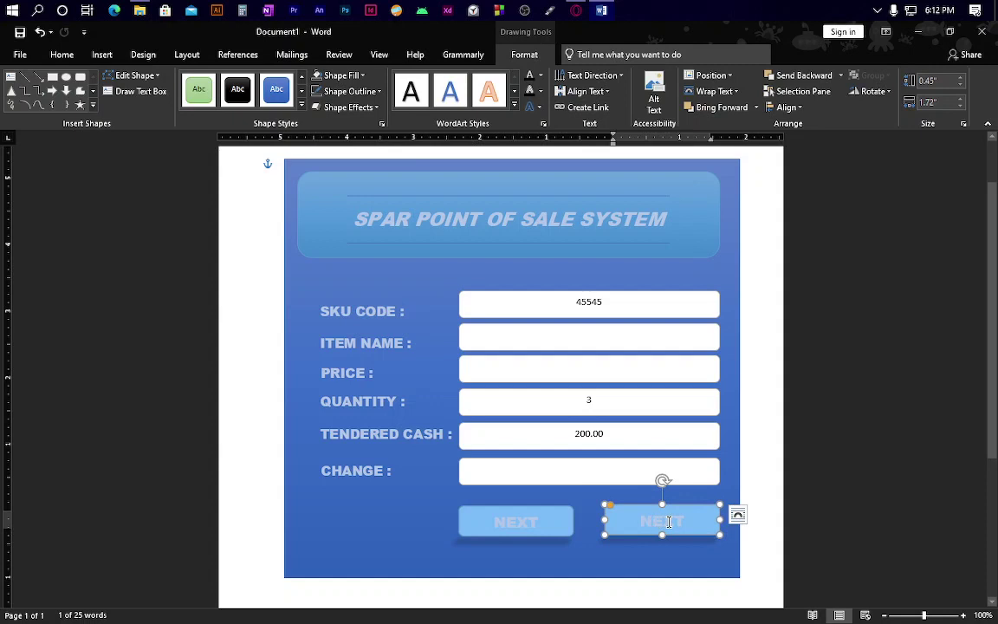
double_click(669, 521)
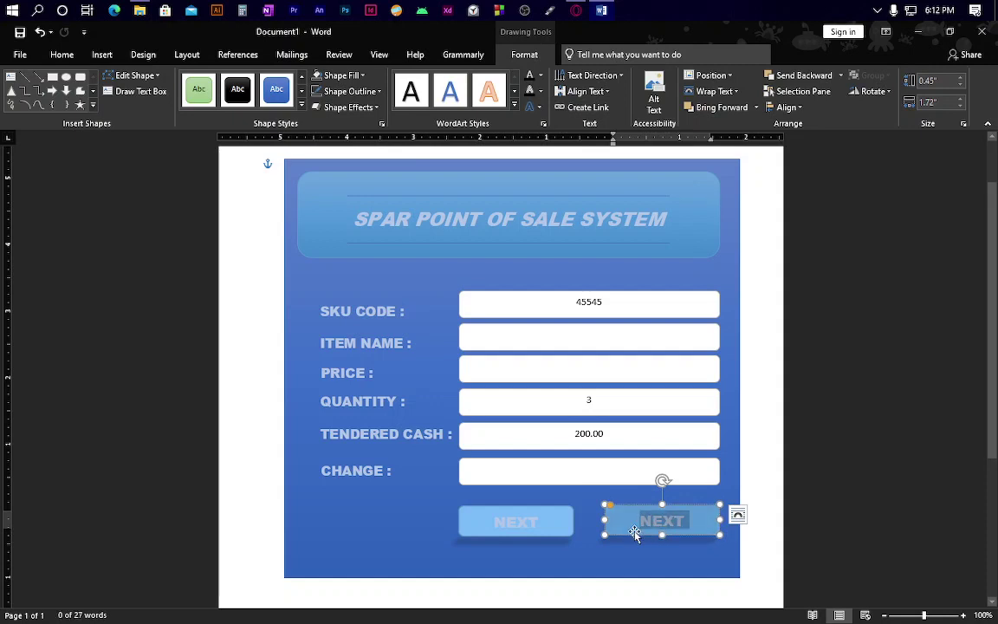
text(PRINT)
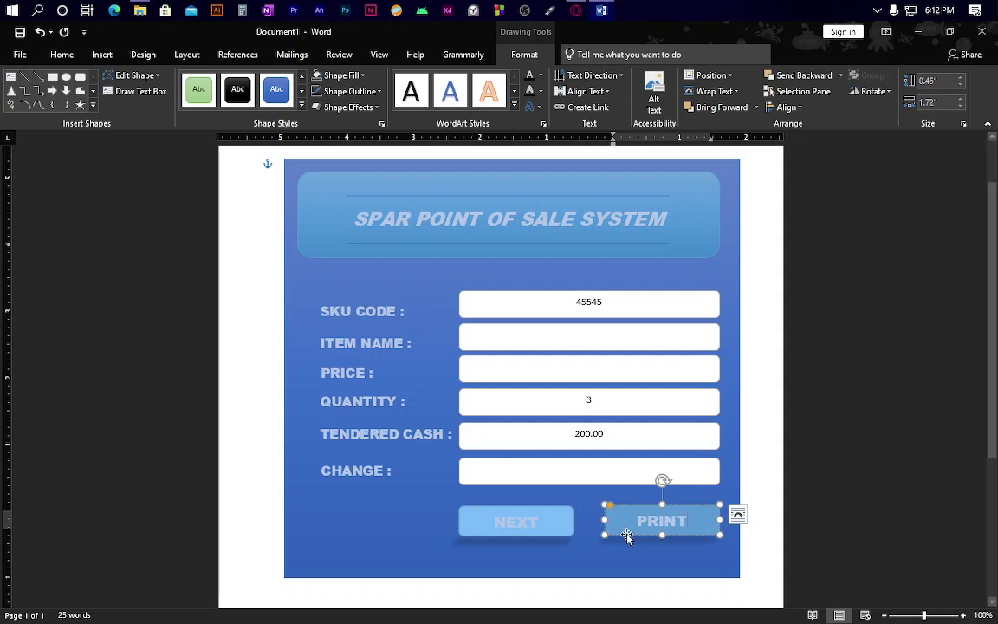
click(606, 560)
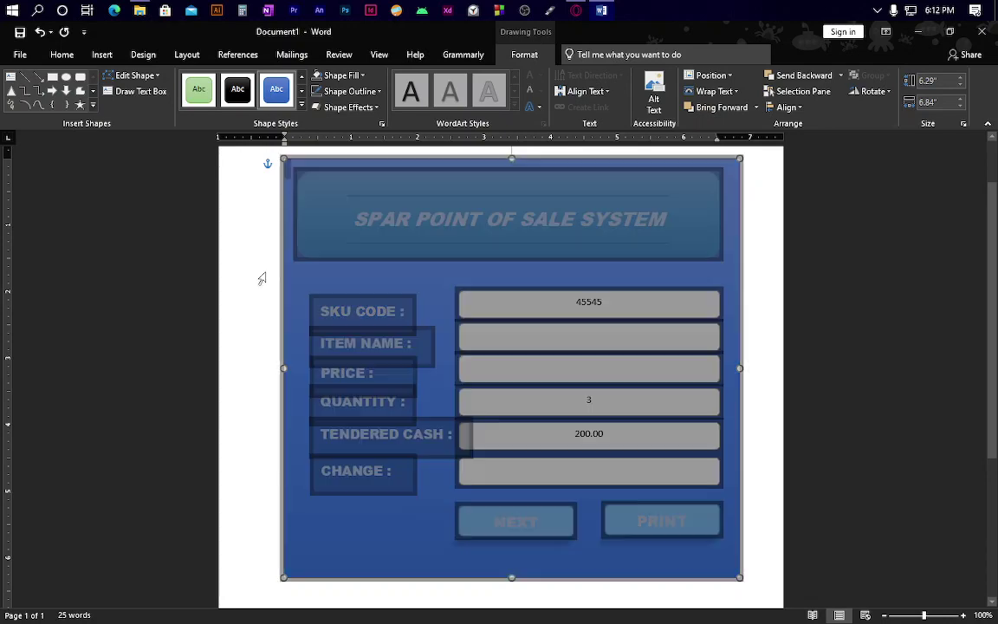
click(262, 279)
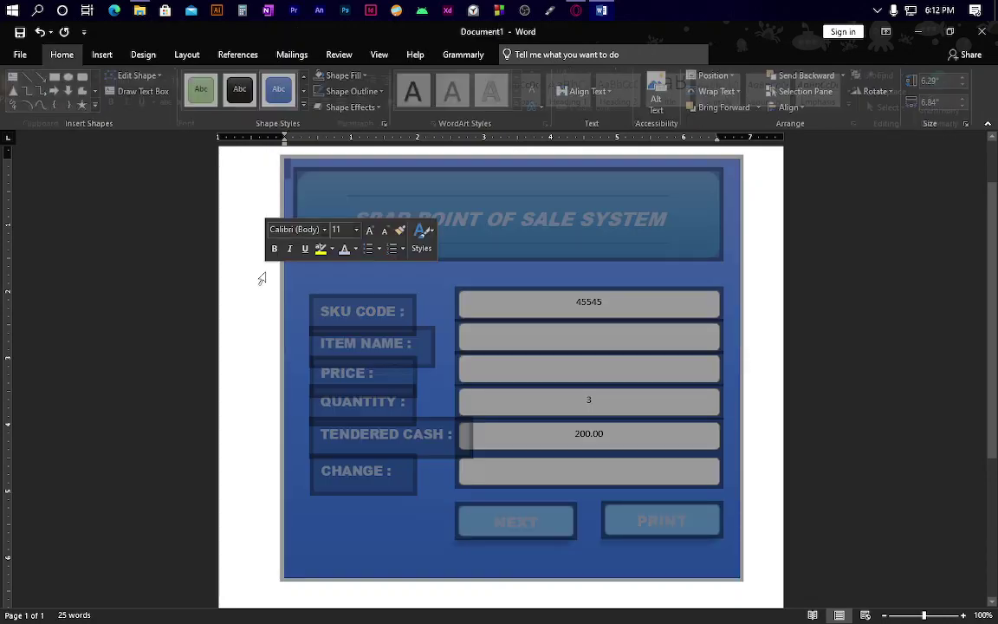
click(764, 333)
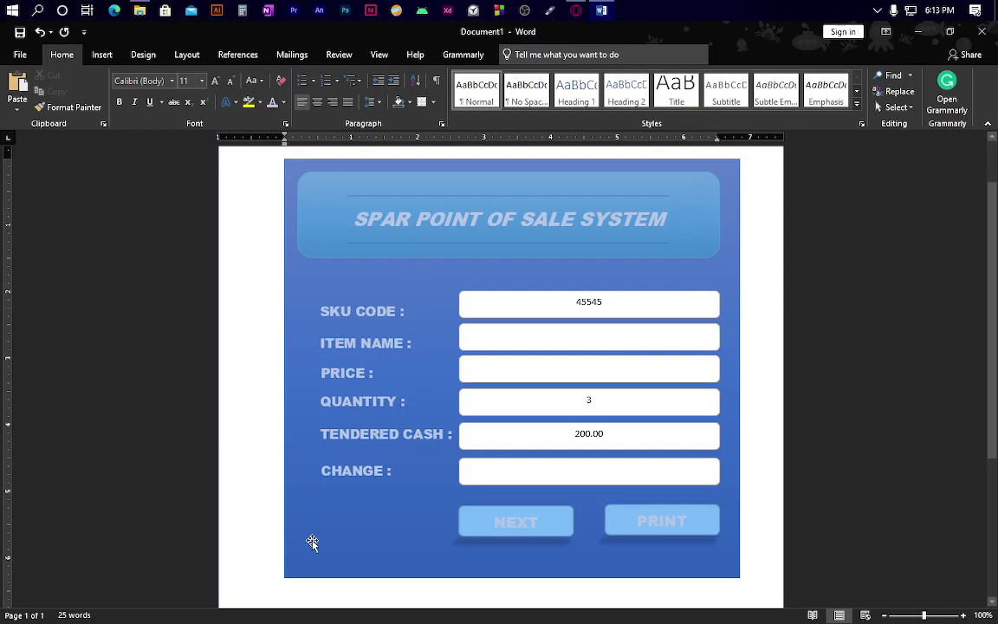
Apply an Inner preset from Shape Effects > Shadow to the blue background rectangle
click(299, 520)
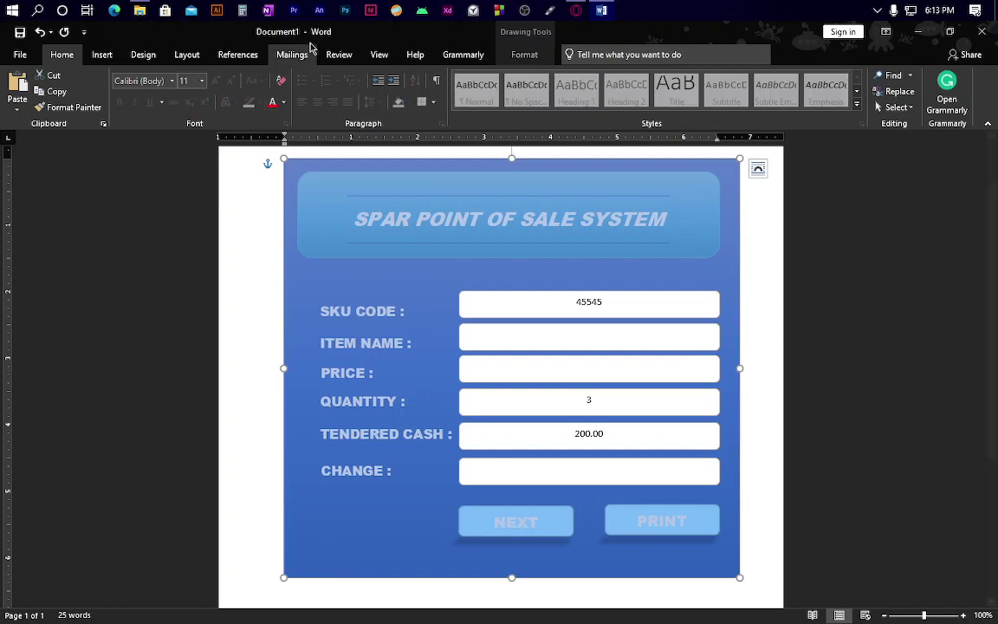
click(526, 57)
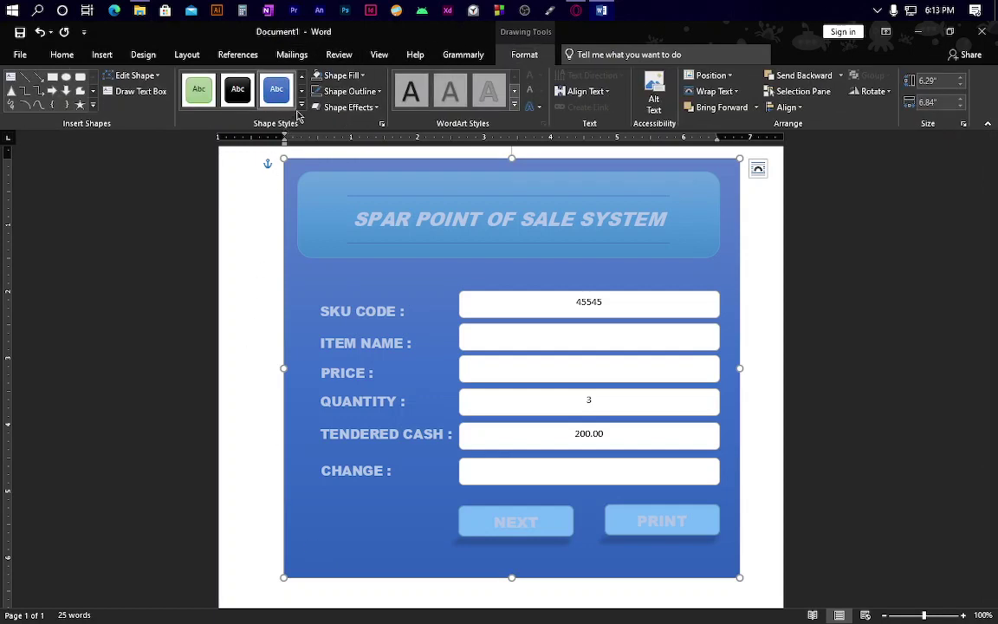
click(376, 108)
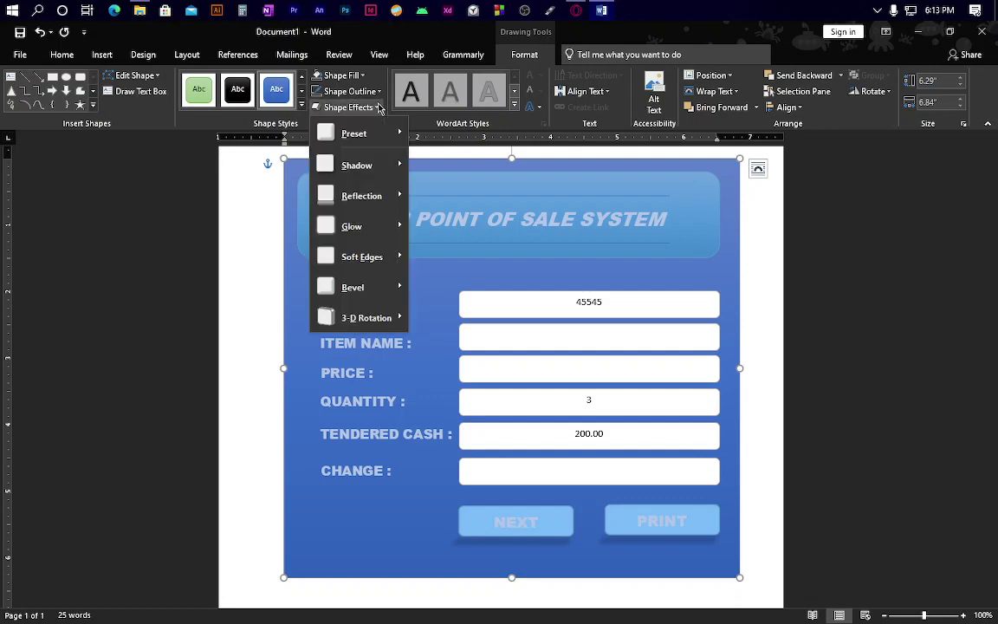
mouse_move(356, 165)
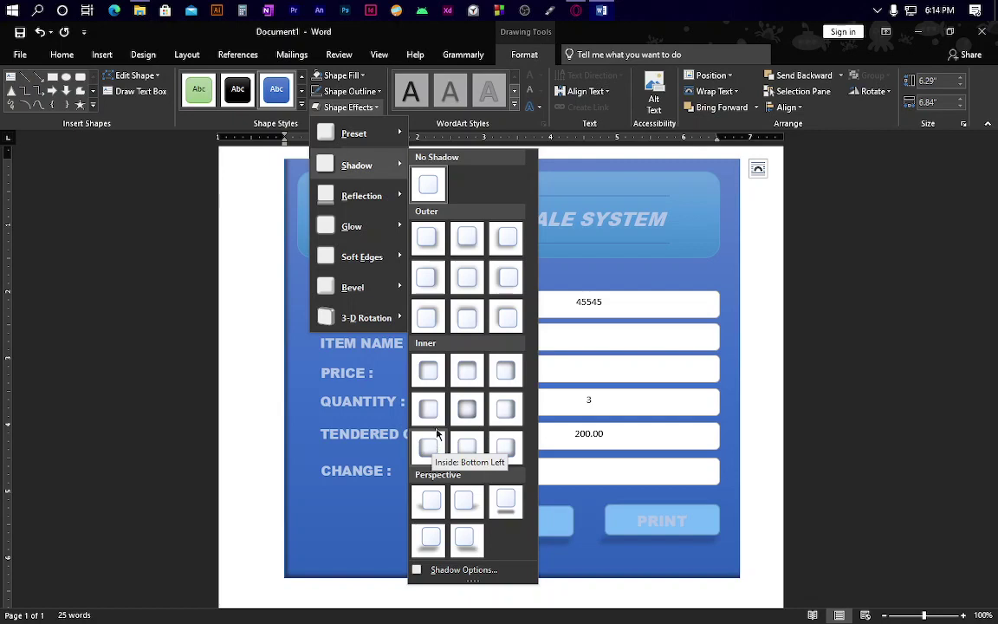
click(467, 407)
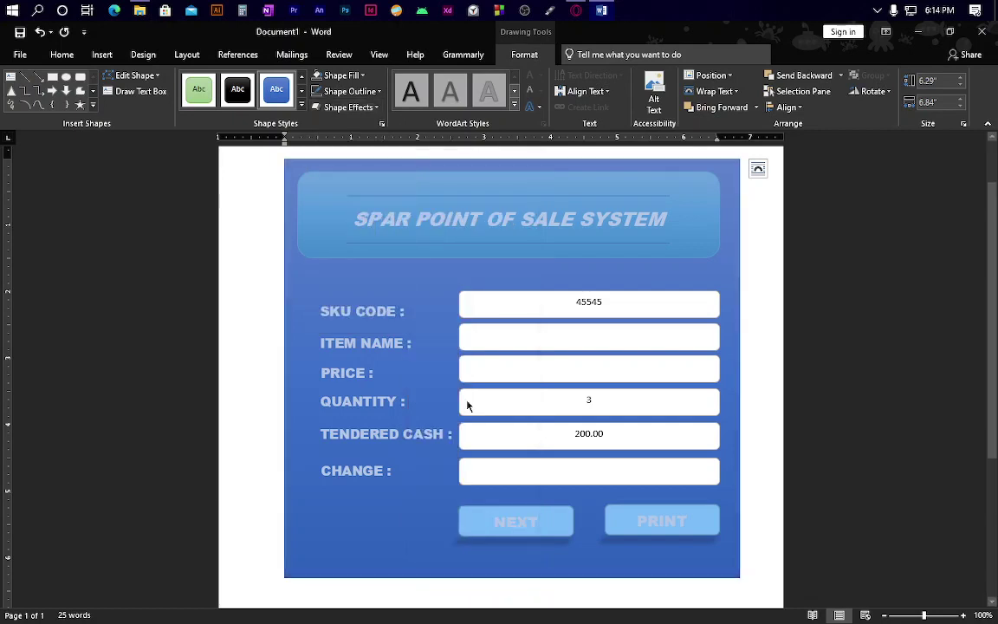
Deselect the background panel and bring up the OBS window from the hidden tray icons
click(772, 262)
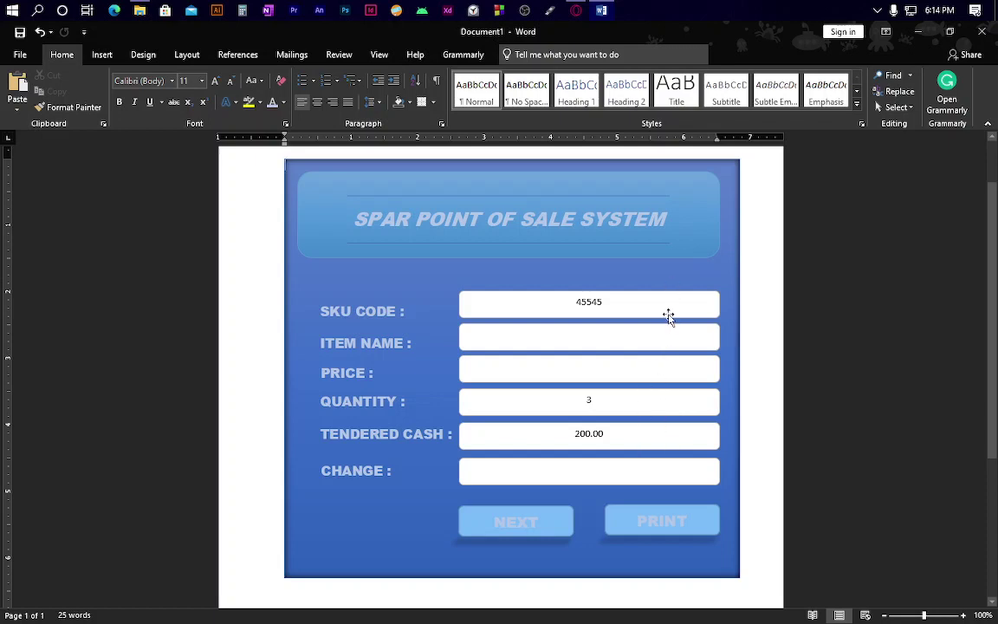
click(878, 10)
click(876, 90)
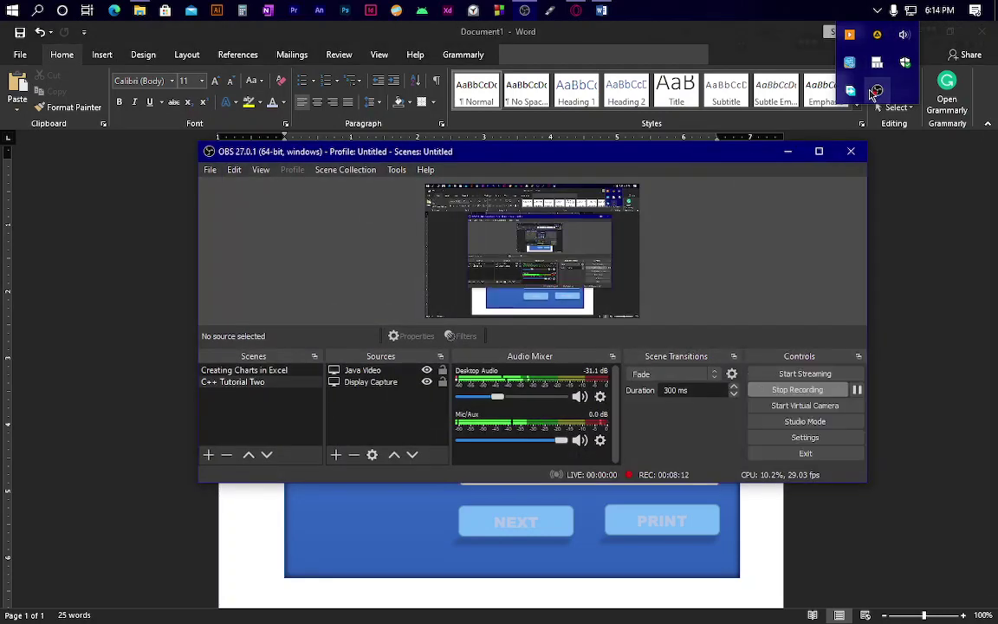